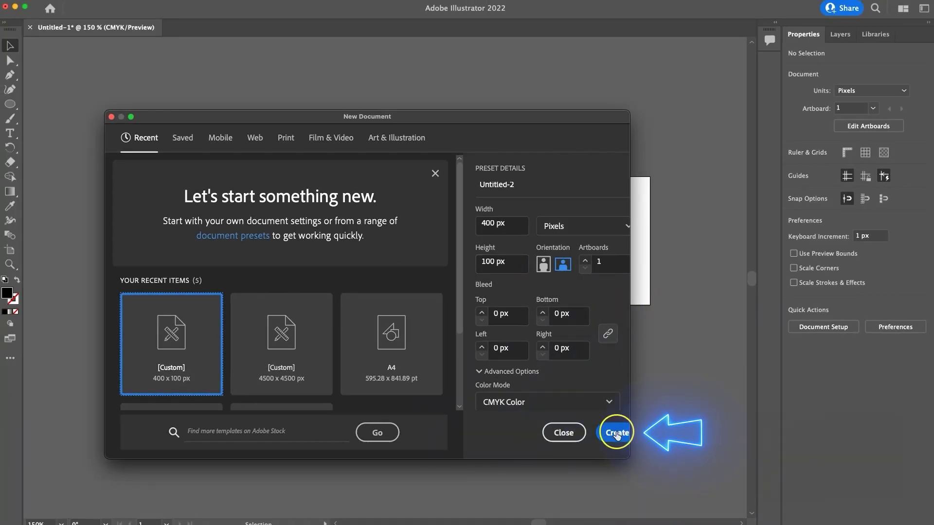
Create the new blank 400 × 100 px document
click(617, 433)
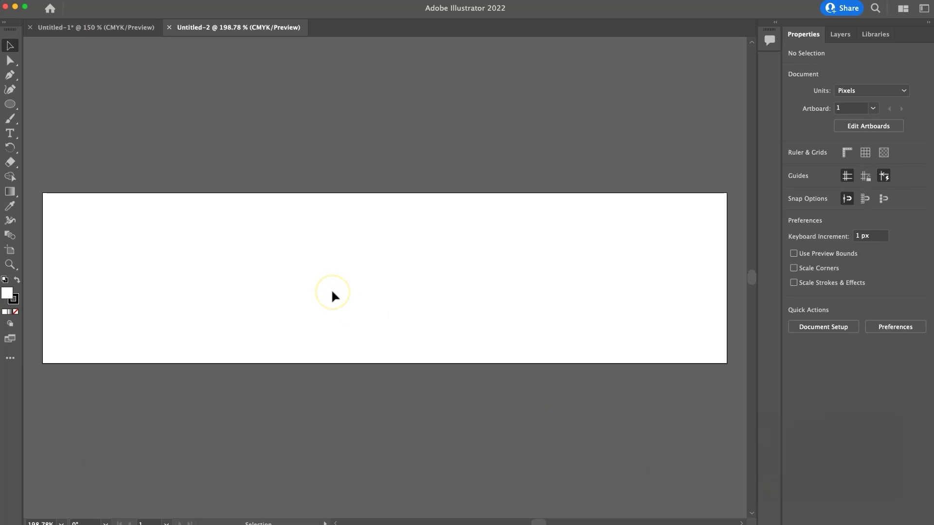
Draw a circle near the artboard's left end with the Ellipse tool, undoing a stray wide ellipse
click(11, 104)
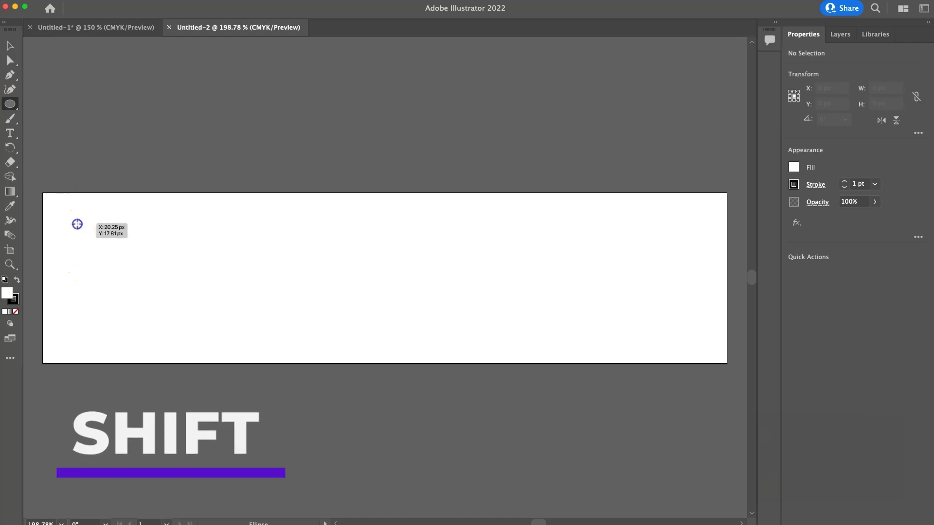
mouse_move(77, 224)
mouse_down()
mouse_move(98, 299)
mouse_move(213, 359)
mouse_up()
click(262, 296)
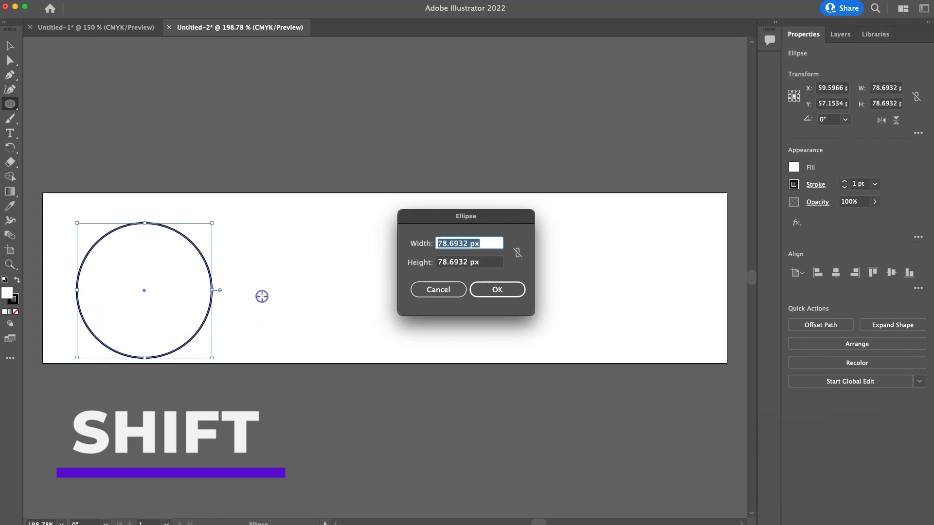
click(434, 289)
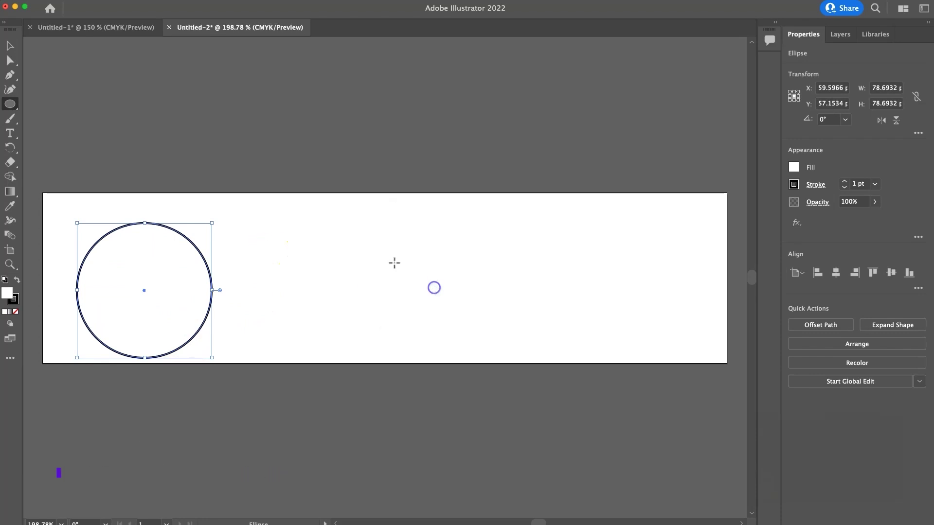
drag(350, 241, 661, 295)
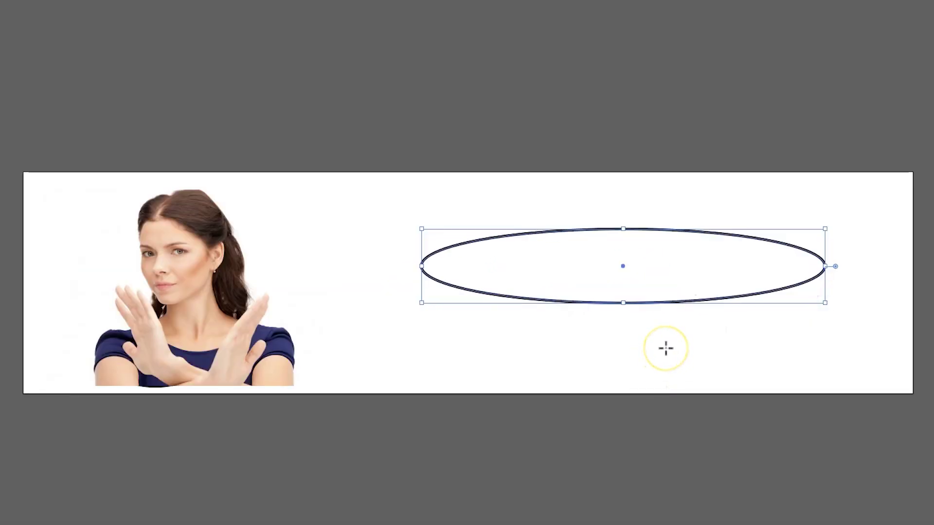
key(ctrl+z)
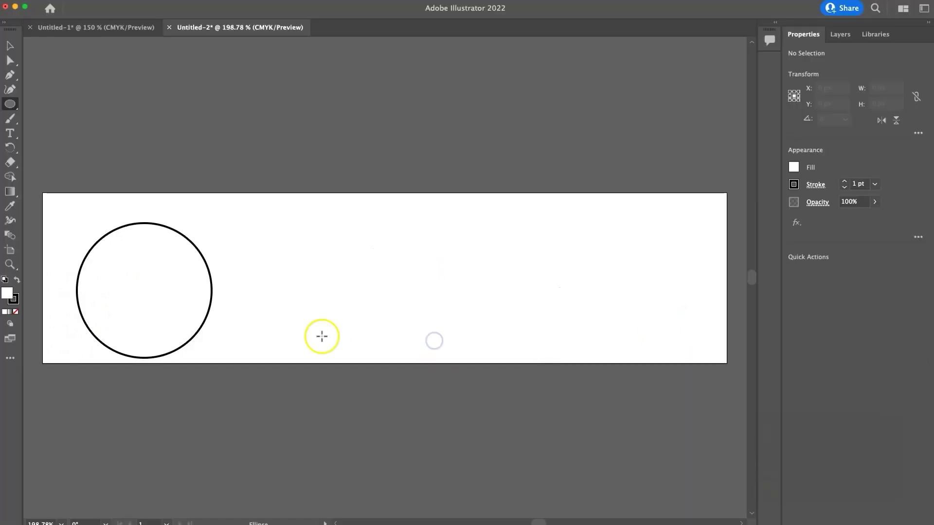
Fill the circle with pure black #000000 via the Color Picker
click(10, 46)
click(119, 283)
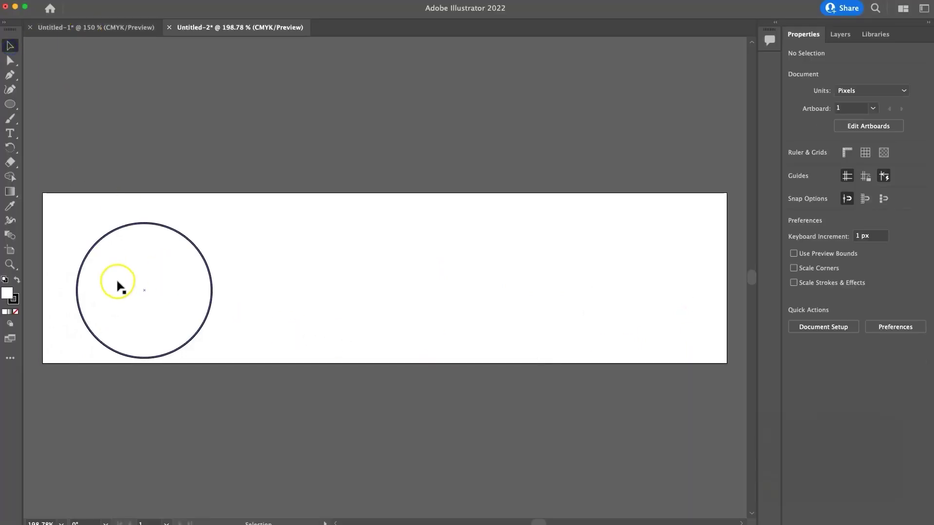
double_click(10, 291)
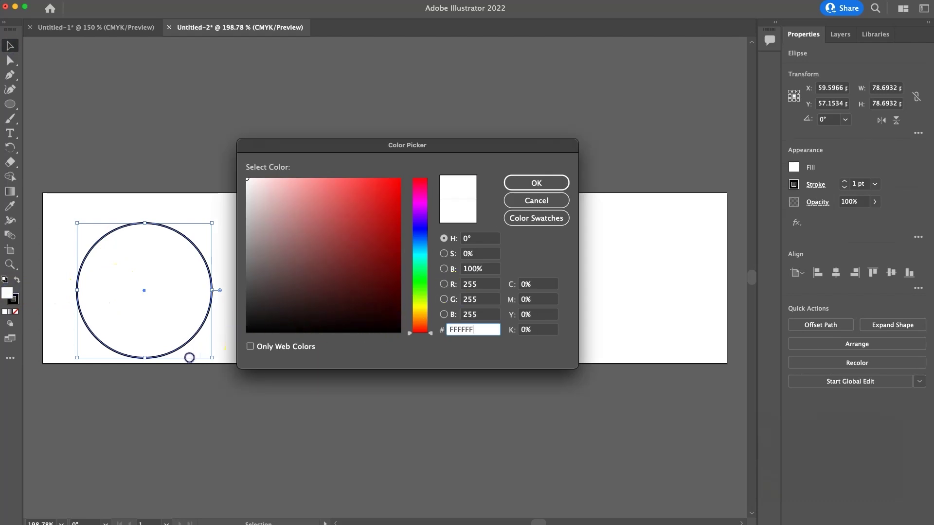
click(247, 331)
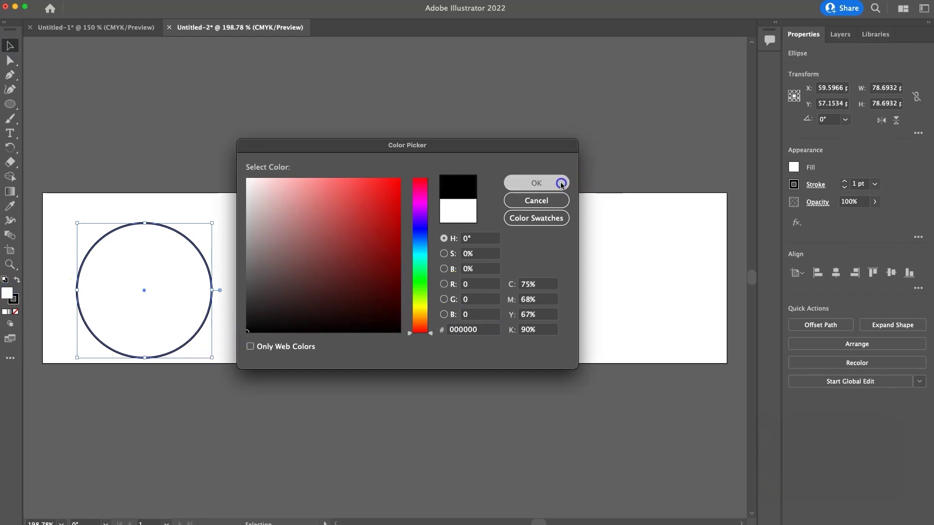
click(536, 183)
click(329, 267)
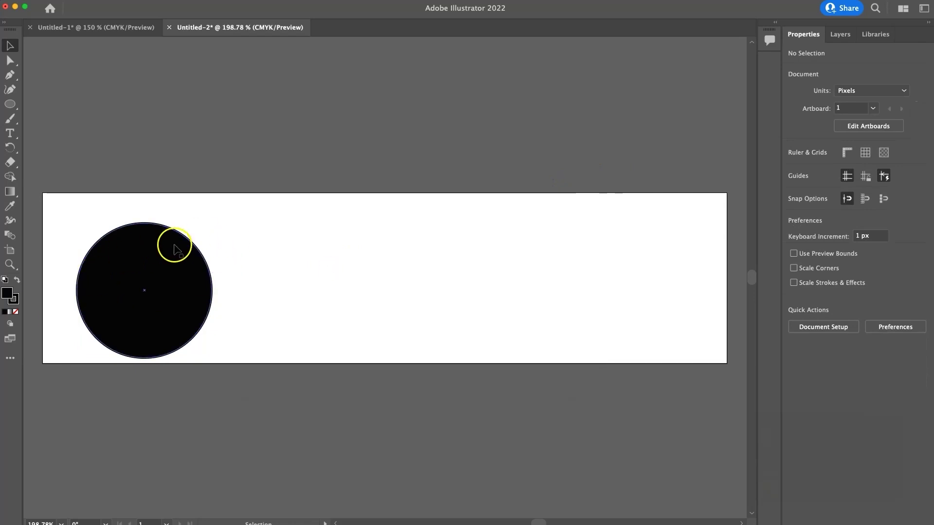
Enlarge the circle to about 98 px so it fills the artboard height at the left end
drag(173, 270, 162, 258)
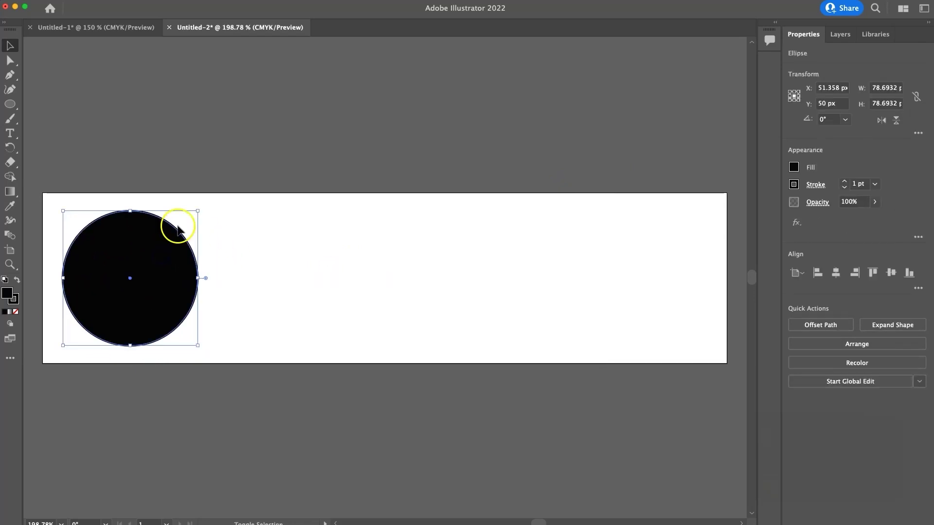
drag(197, 211, 219, 199)
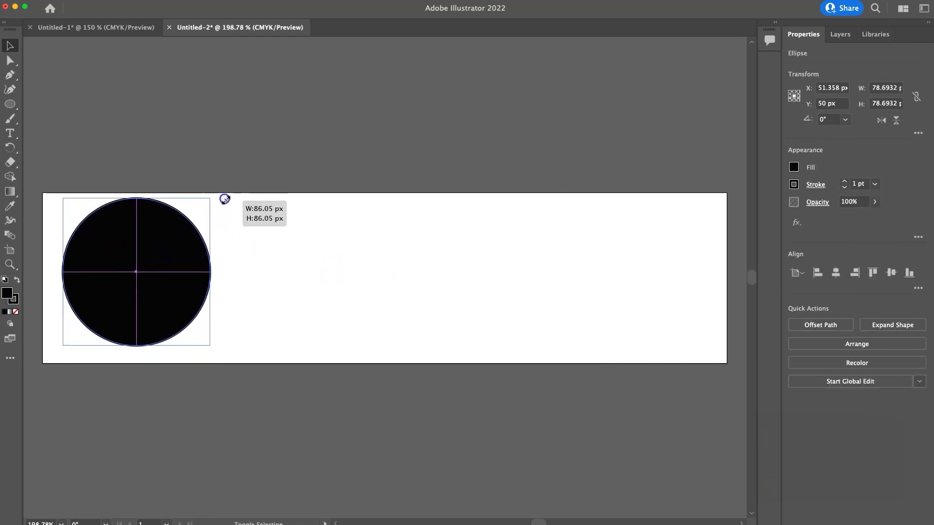
drag(210, 345, 239, 364)
drag(231, 199, 234, 197)
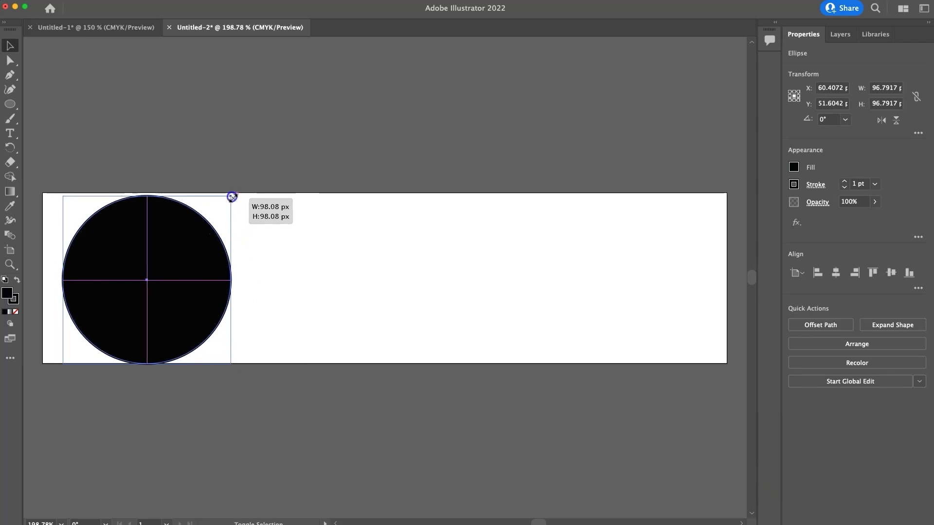
click(260, 244)
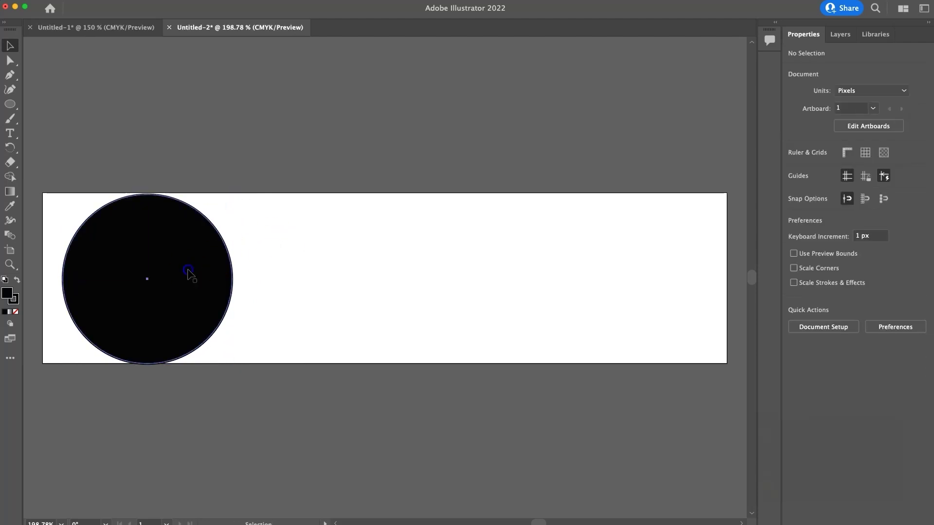
click(188, 272)
Shrink the circle slightly and settle it at the artboard's left edge
click(314, 232)
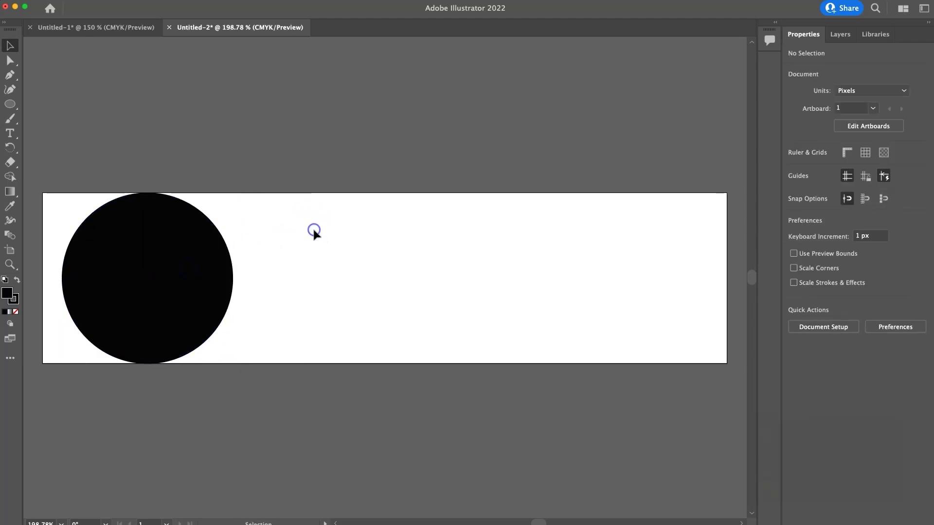
click(232, 274)
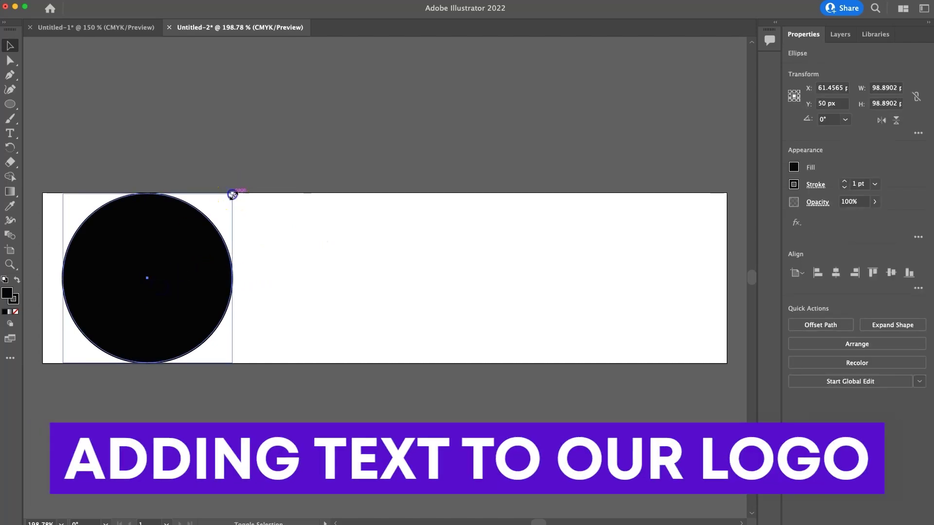
drag(232, 195, 227, 199)
drag(171, 257, 171, 253)
click(309, 254)
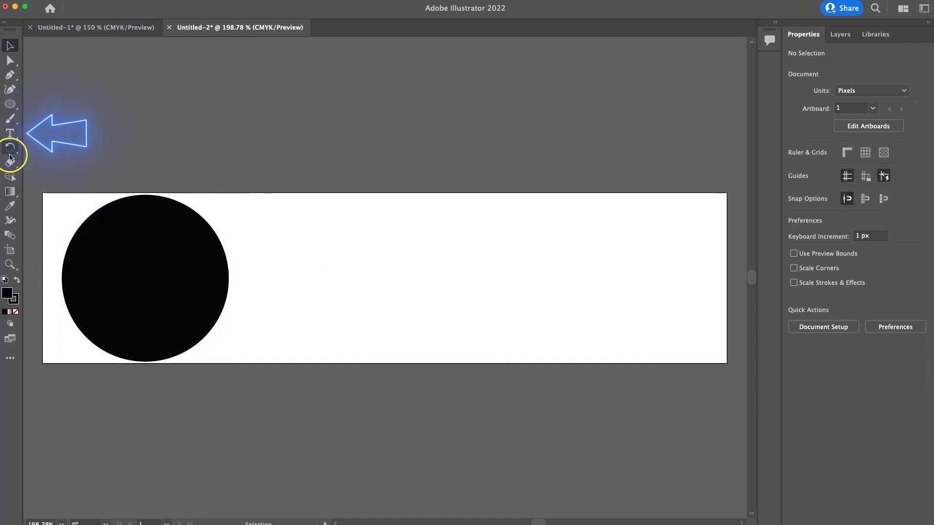
Add the text 'My Logo' right of the circle, set in Poppins ExtraBold
click(11, 133)
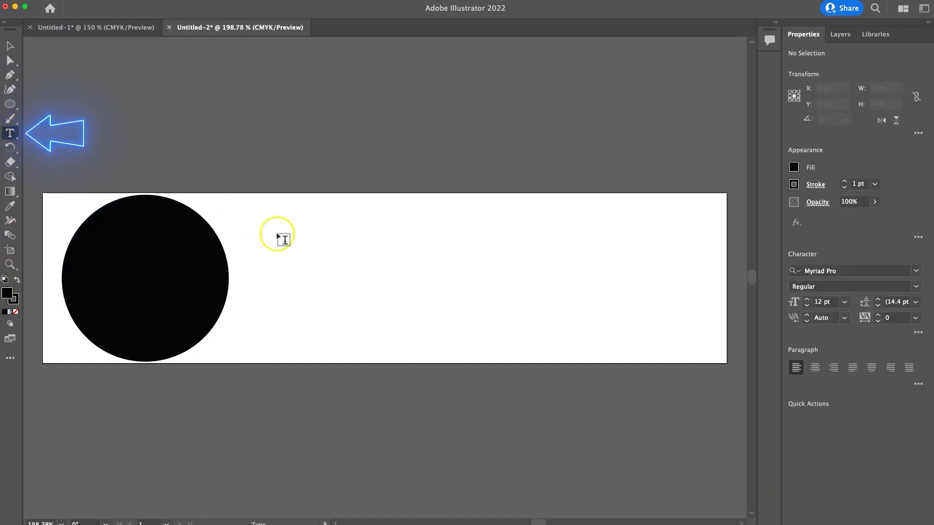
click(266, 271)
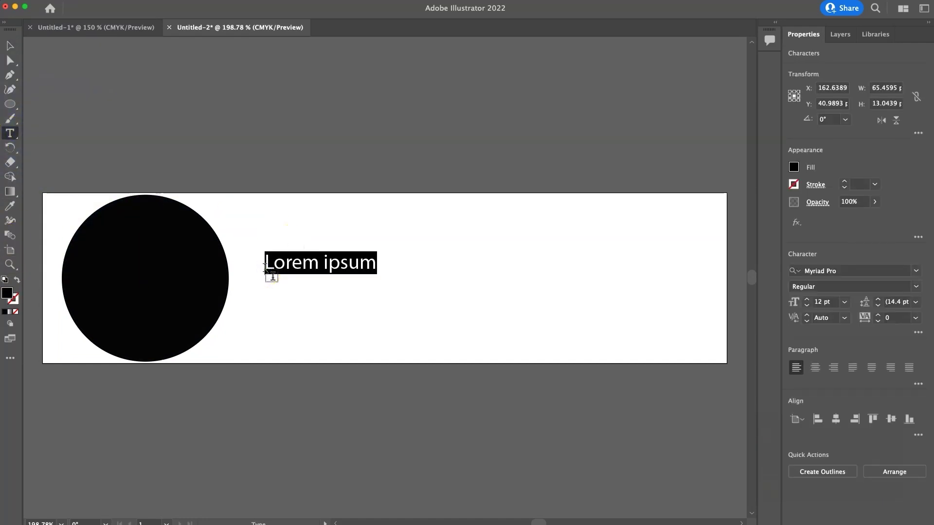
text(My Logo)
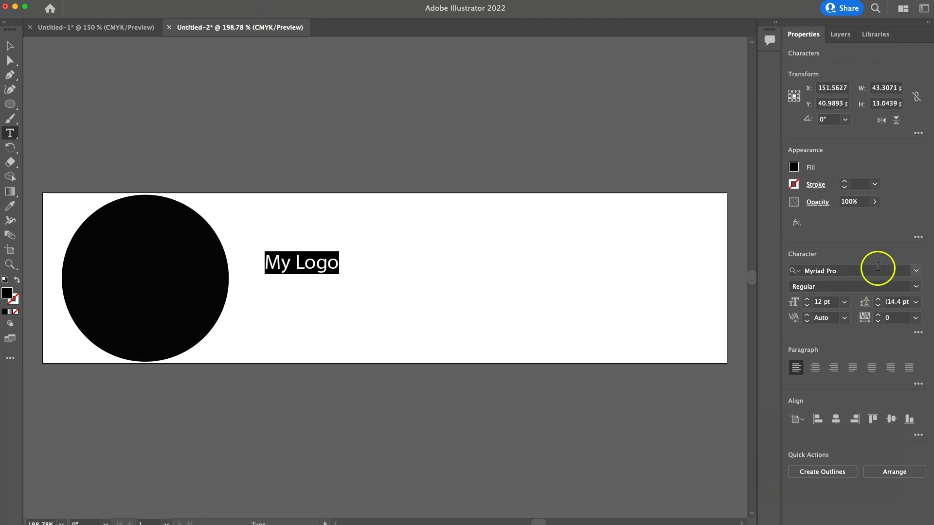
click(878, 270)
text(popp)
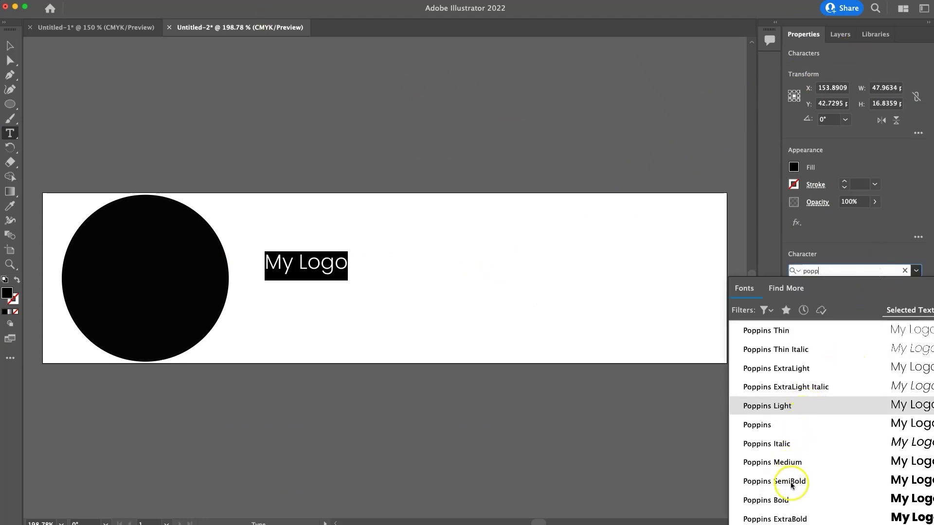
click(775, 519)
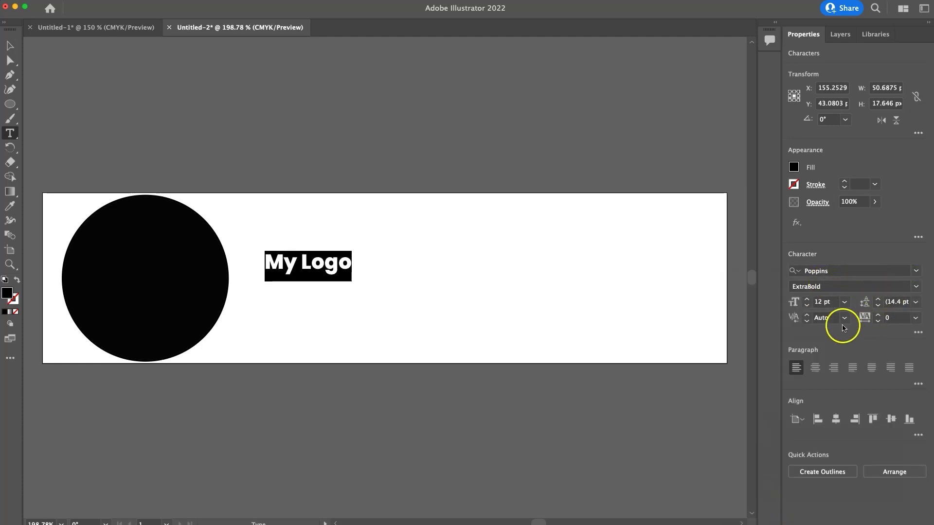
key(Escape)
key(t)
Bring up Character settings for the My Logo text and select it as an object
click(387, 284)
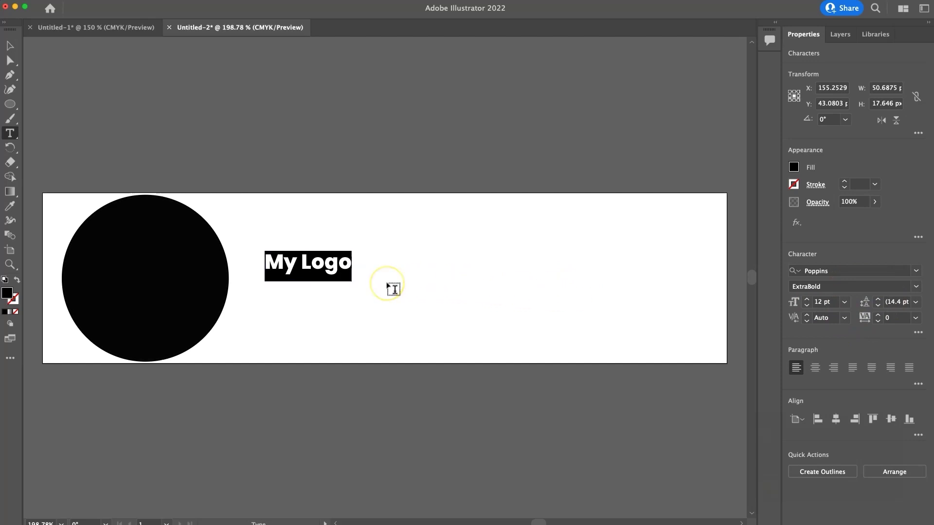
key(ctrl+t)
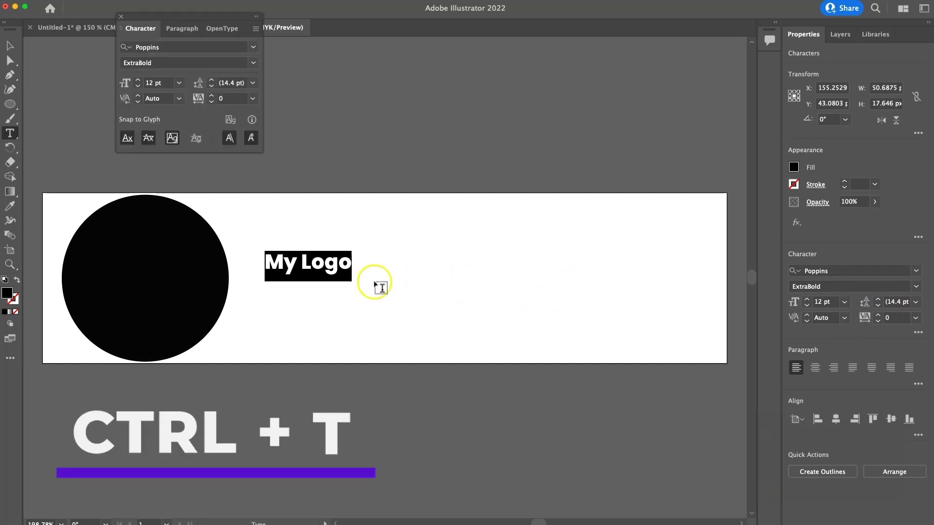
click(340, 272)
double_click(339, 271)
click(340, 271)
click(10, 52)
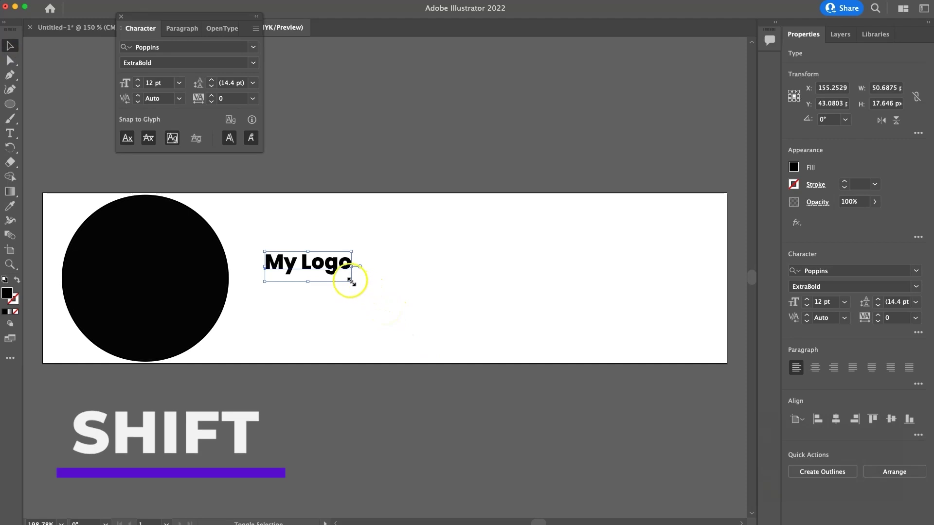
Scale the text up to about 65 pt and move it left so 'My' overlaps the circle
drag(351, 282, 630, 363)
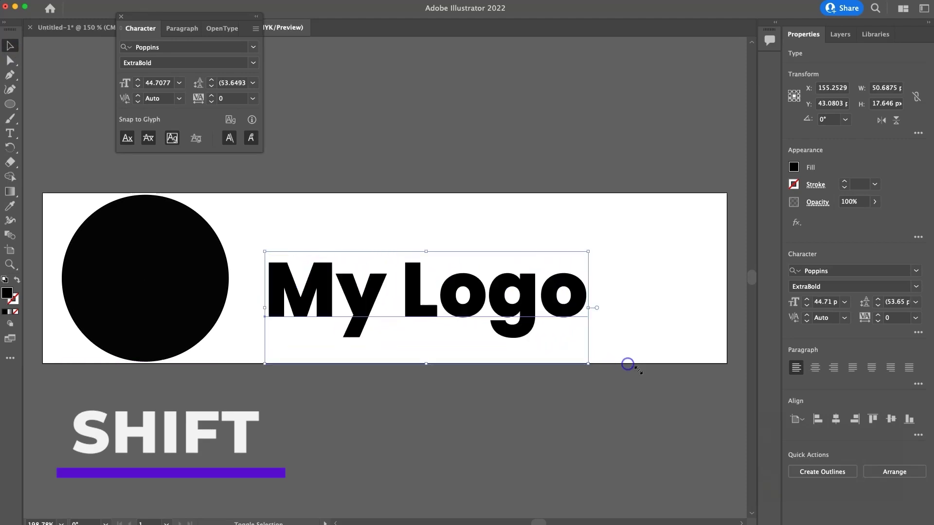
drag(588, 251, 692, 216)
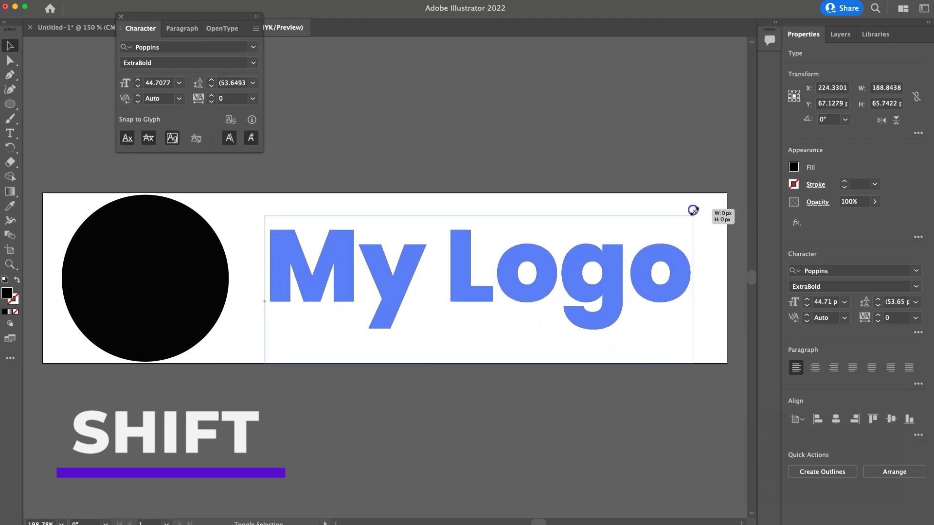
drag(576, 264, 372, 273)
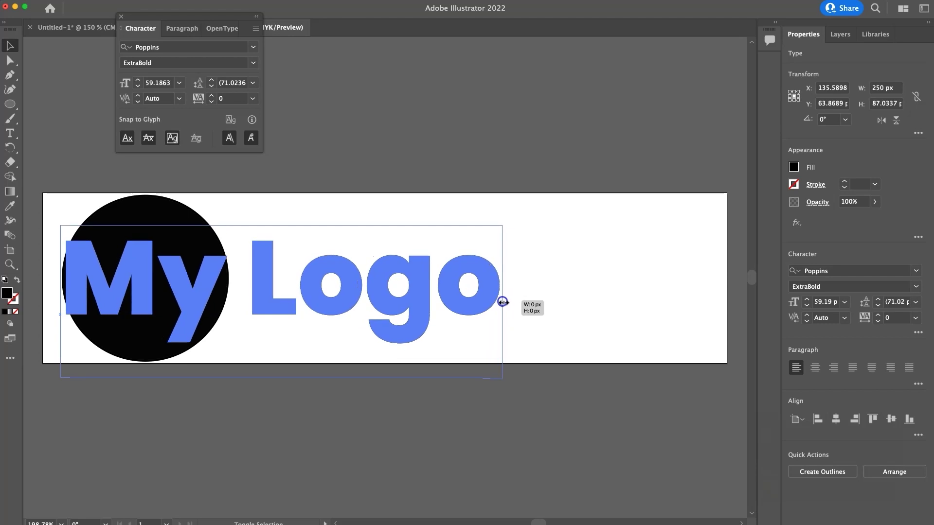
drag(503, 302, 531, 298)
click(621, 233)
Select just the word 'My' within the text
double_click(208, 282)
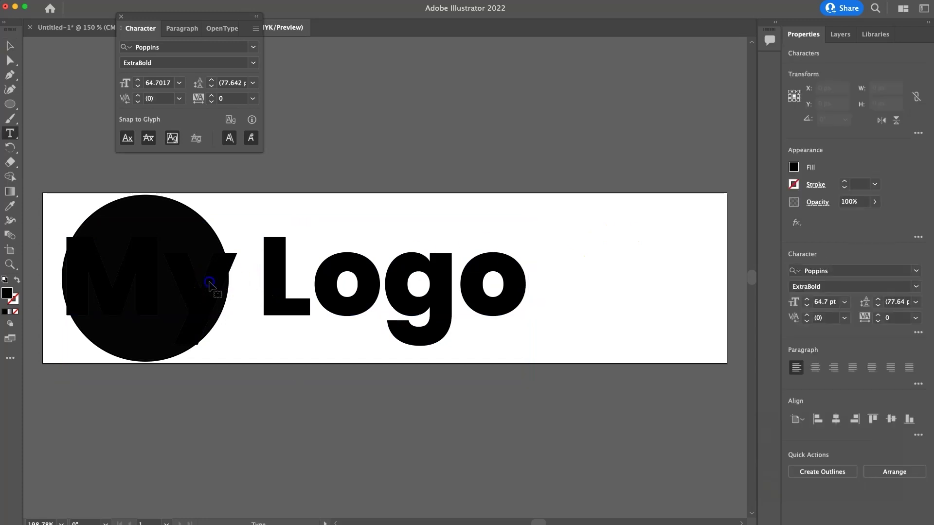
key(super+a)
double_click(211, 284)
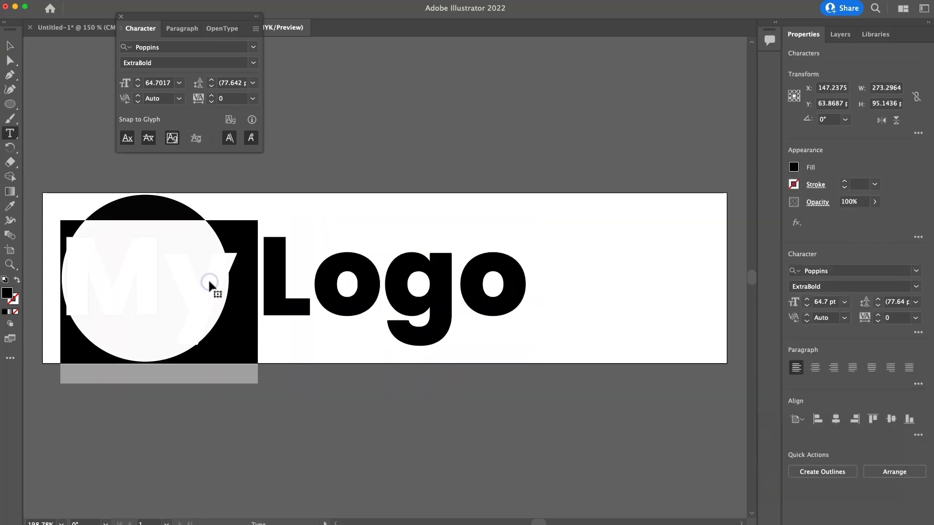
click(219, 281)
drag(219, 278, 95, 292)
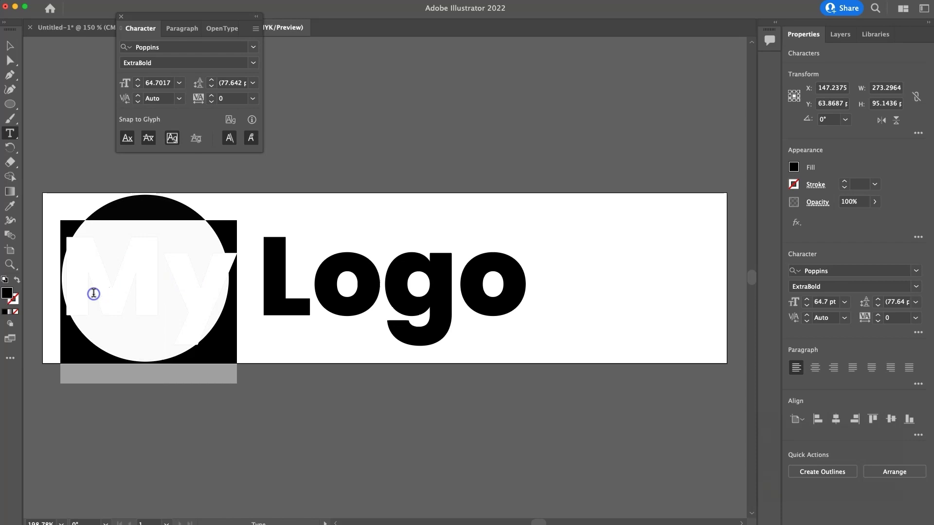
Make 'My' white against the black circle, then select the whole text object
click(794, 168)
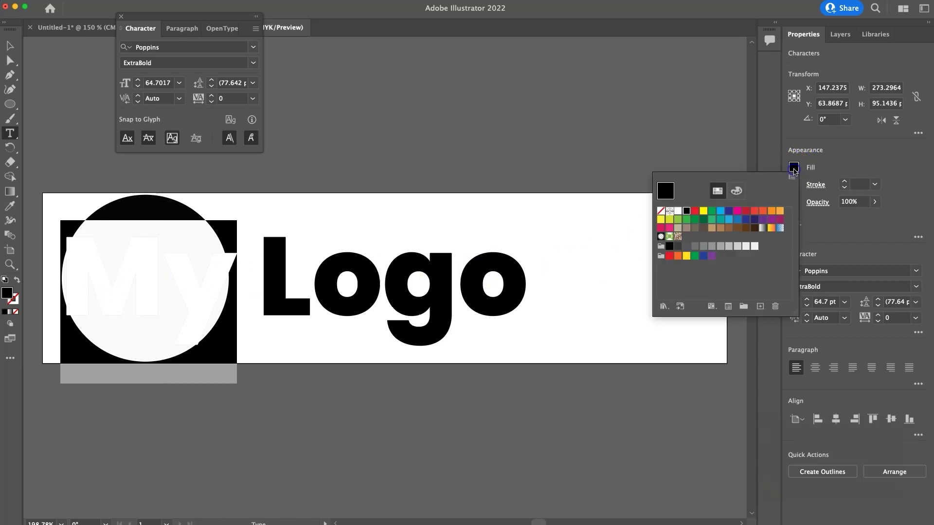
click(755, 247)
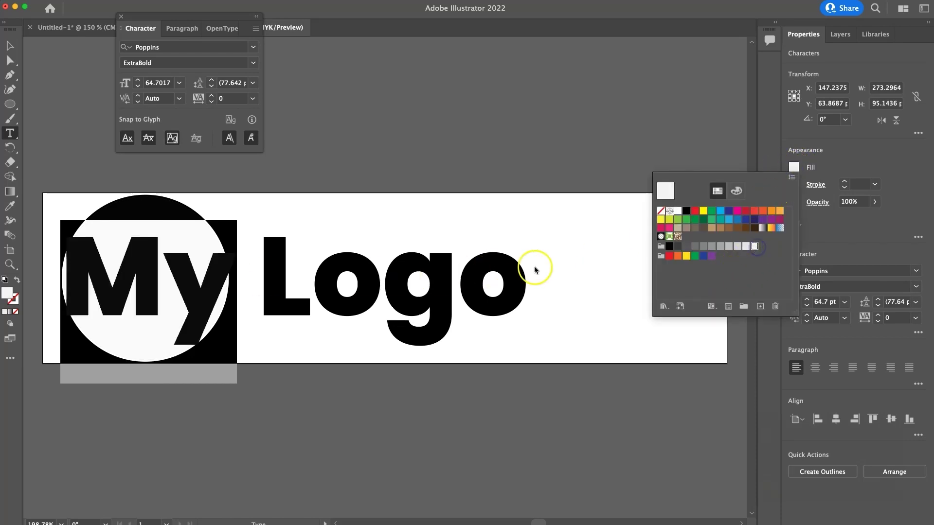
click(508, 271)
super+click(114, 416)
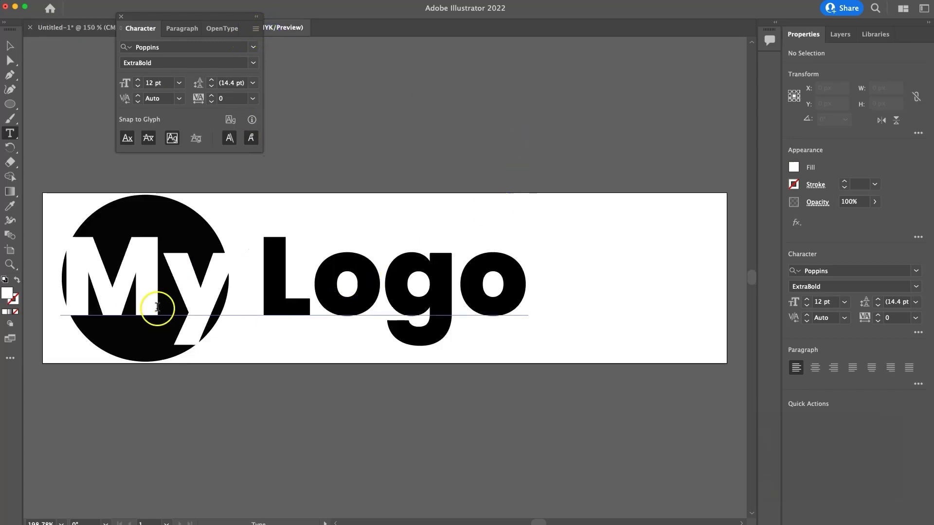
key(v)
click(175, 284)
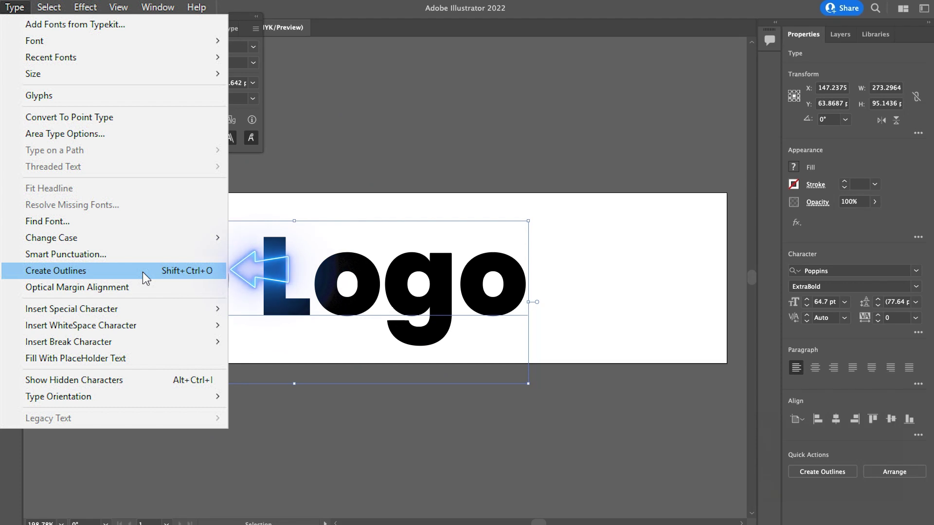
Convert the My Logo text to outlines and ungroup it into separate letter shapes
key(shift+ctrl+o)
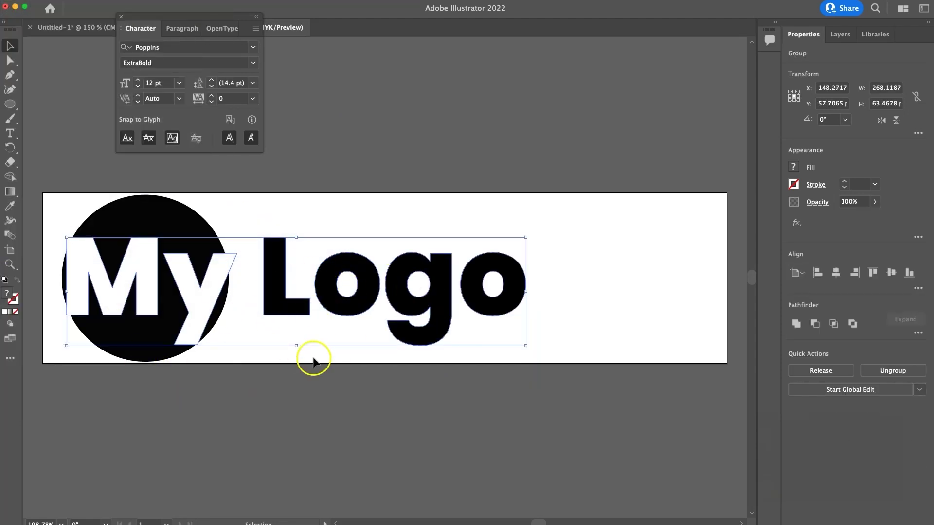
click(314, 403)
click(282, 307)
right_click(283, 310)
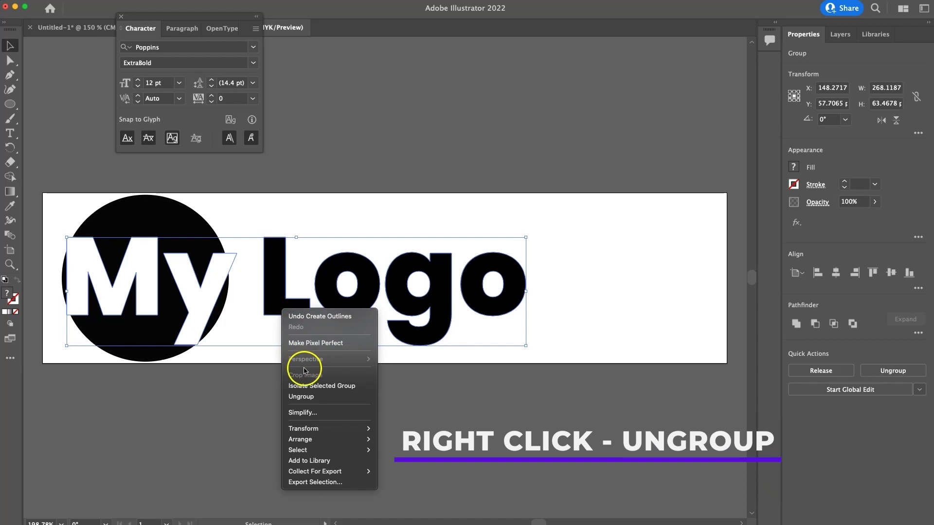
click(305, 397)
click(306, 399)
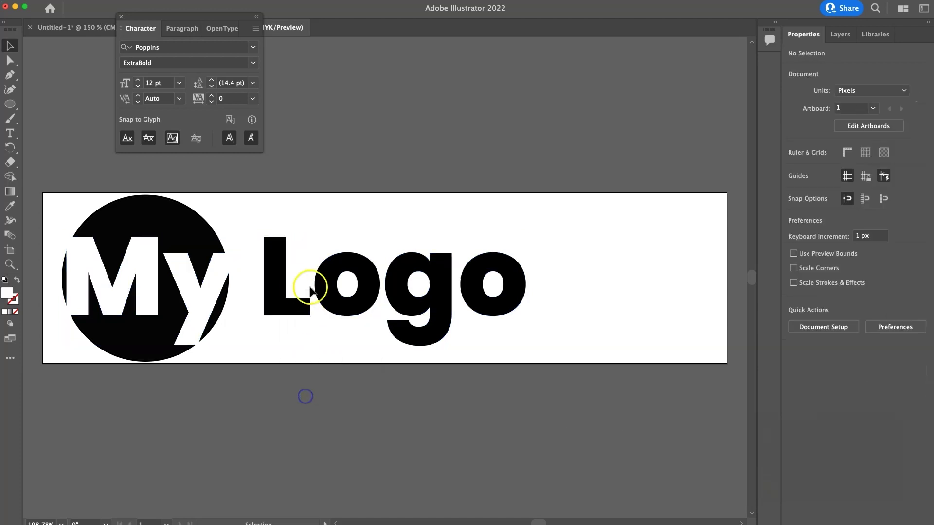
Check the letters select individually, then select the circle together with the 'My' letters
click(278, 301)
click(335, 288)
click(416, 299)
click(511, 304)
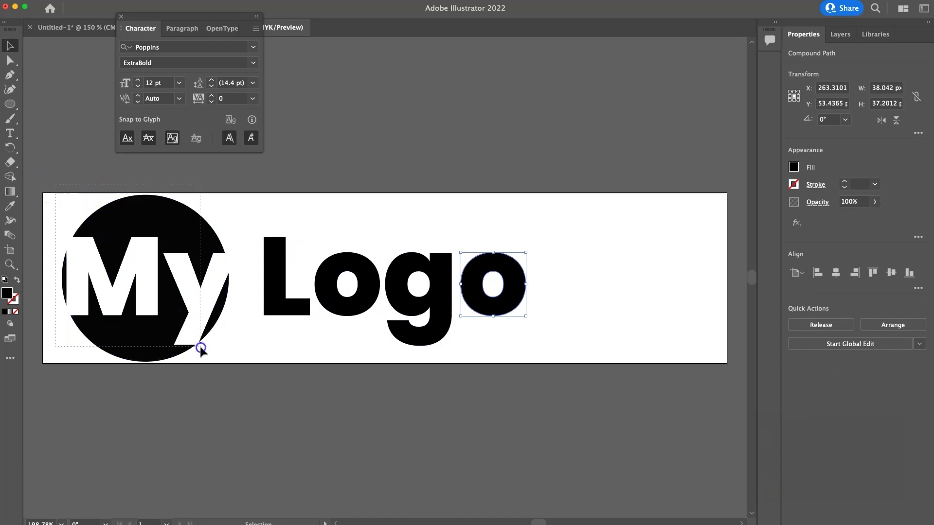
drag(115, 245, 244, 376)
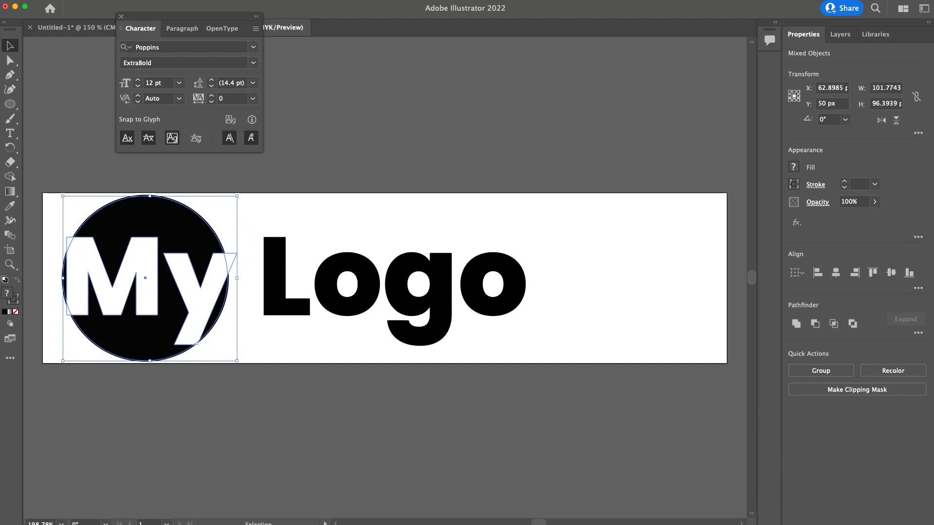
Use Pathfinder Minus Front to cut the 'My' letters out of the black circle
click(44, 1)
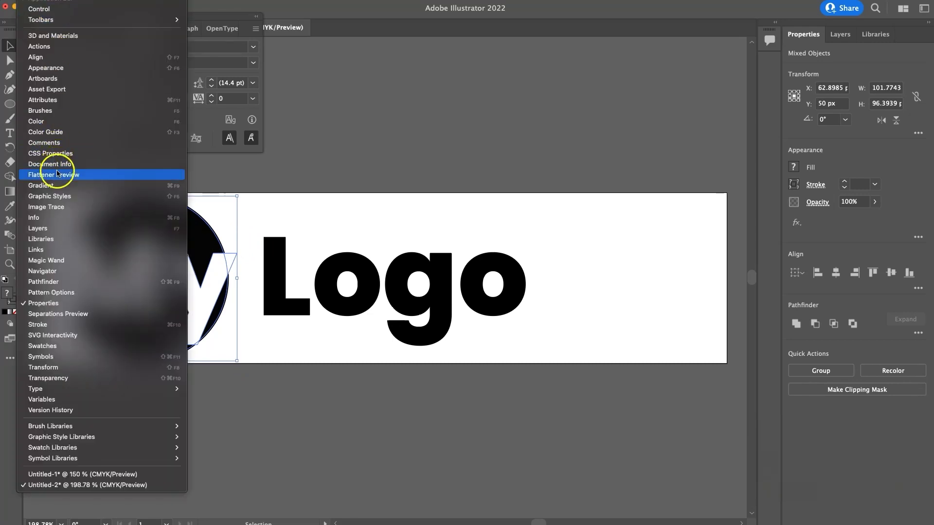
click(58, 282)
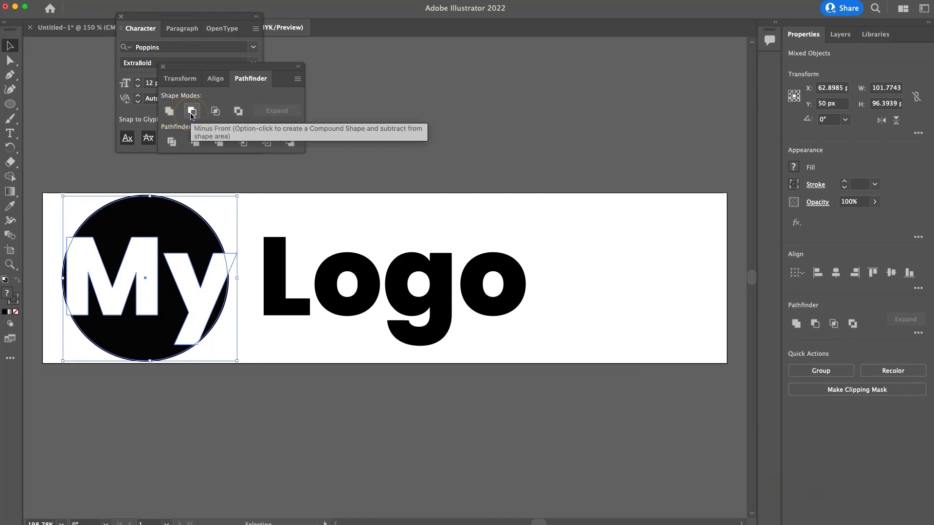
click(192, 111)
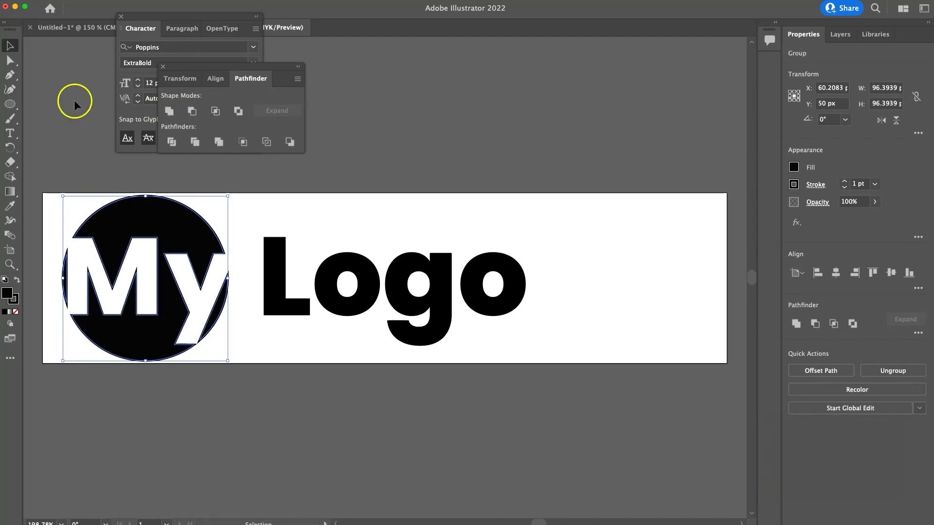
click(67, 153)
click(121, 315)
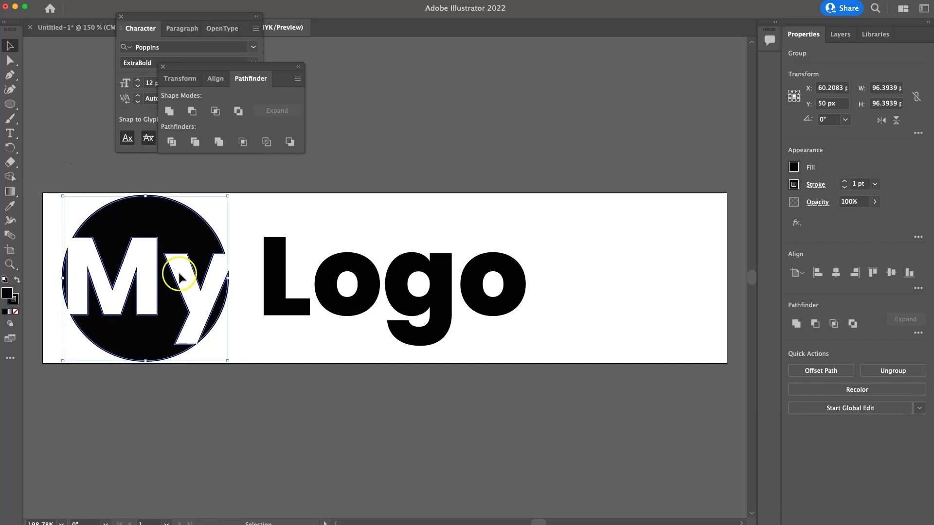
click(272, 453)
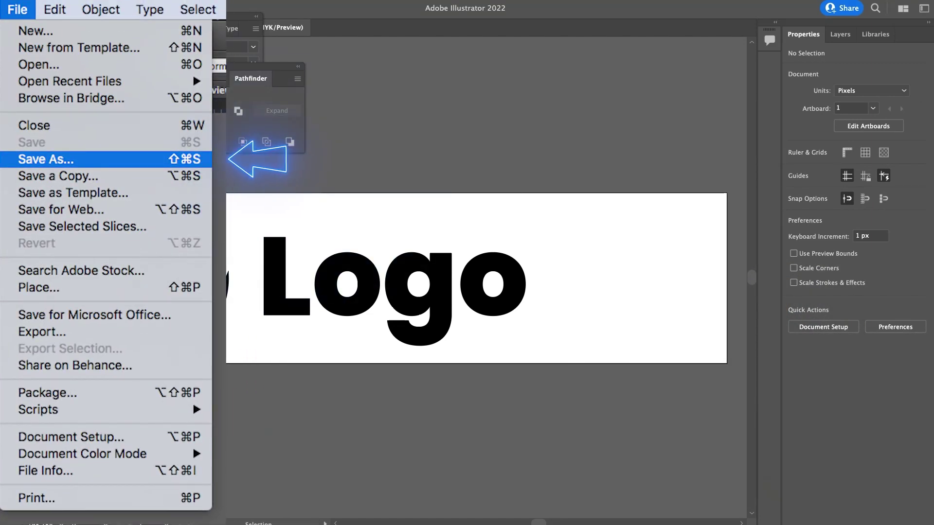
Save As with format SVG, Use Artboards off, named mylogo.svg
key(shift+super+s)
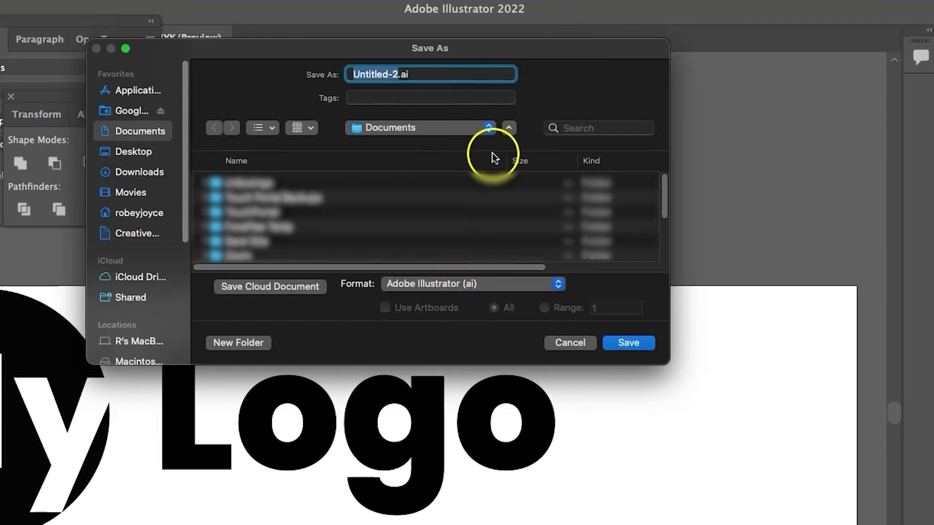
click(485, 285)
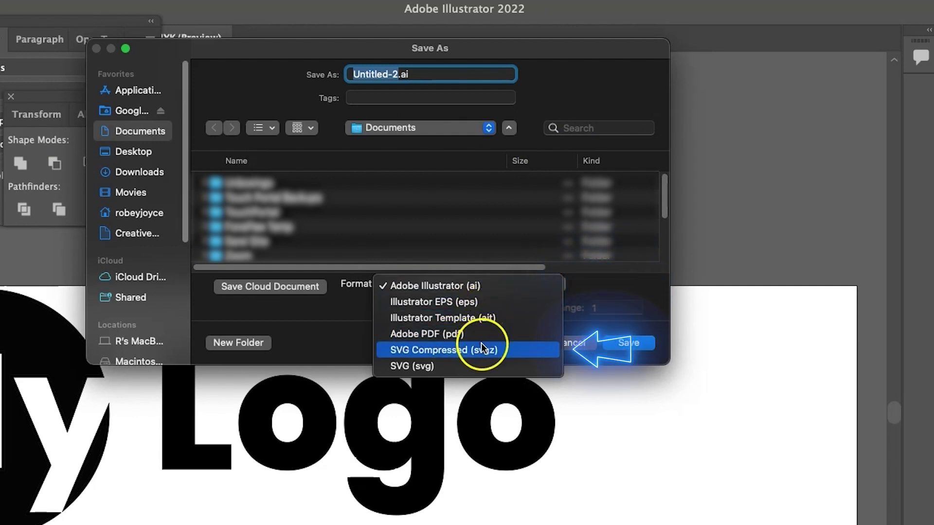
click(477, 365)
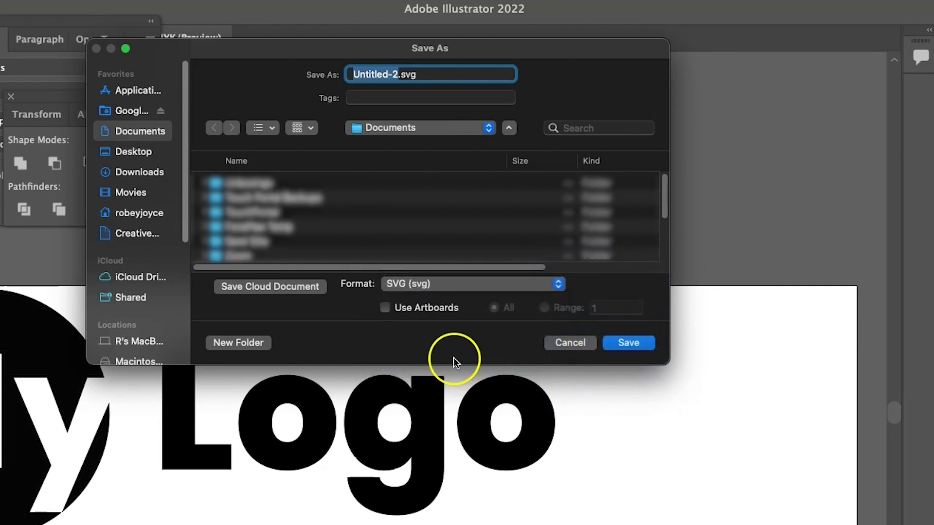
click(427, 310)
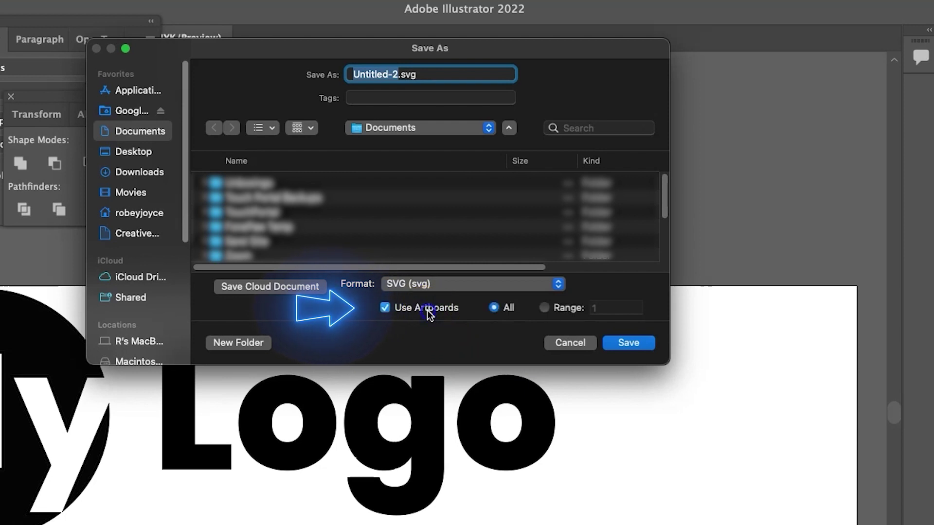
click(427, 311)
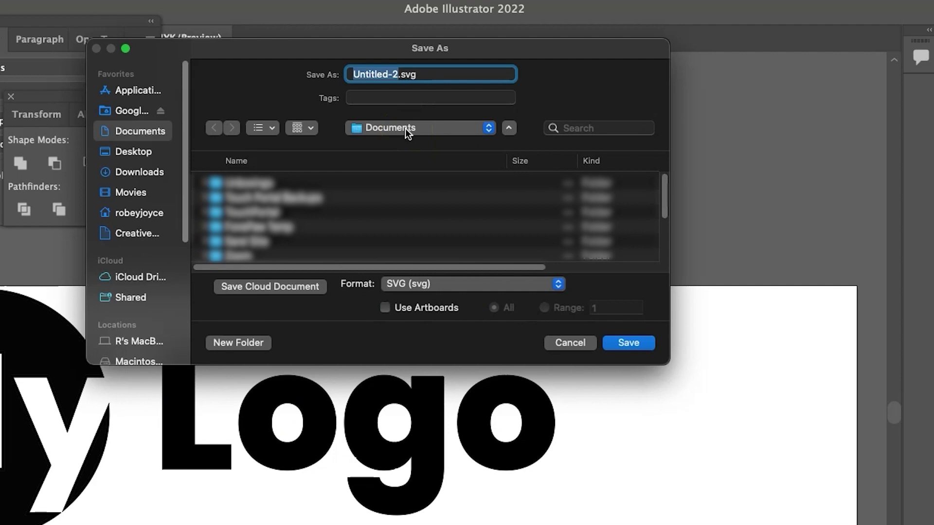
text(mylogo)
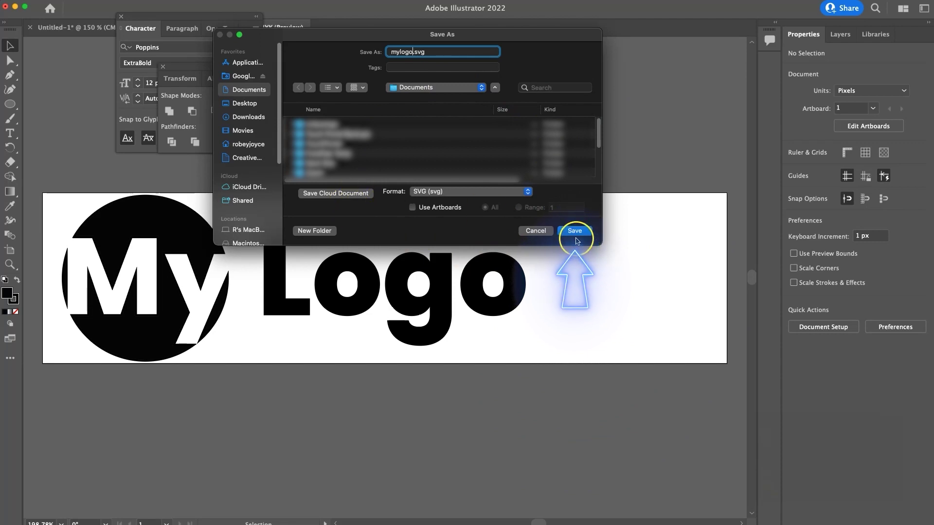
click(575, 230)
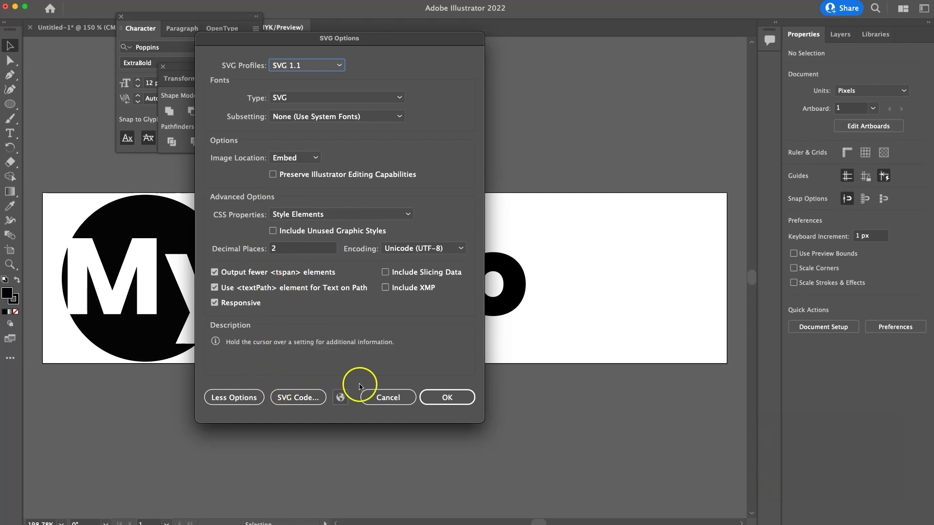
Preview the SVG code, then confirm the SVG 1.1 options to finish saving mylogo.svg
click(302, 400)
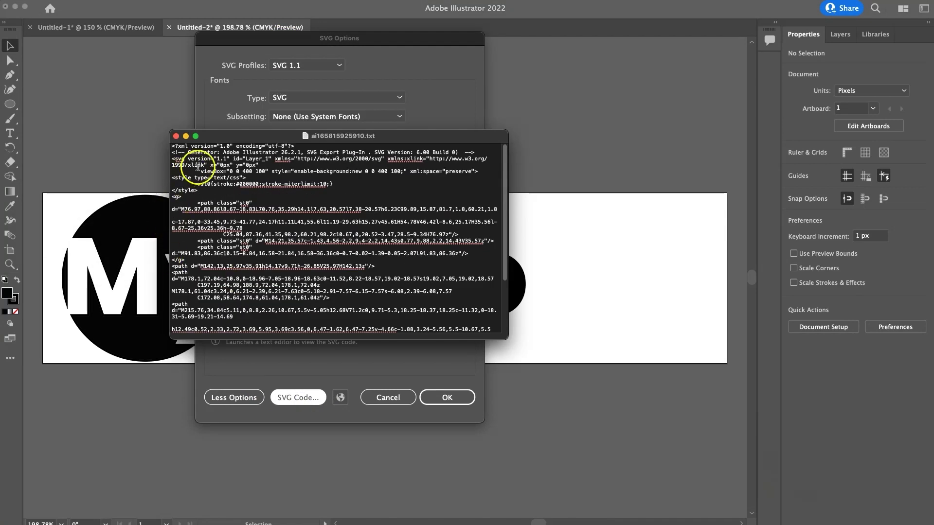
click(176, 135)
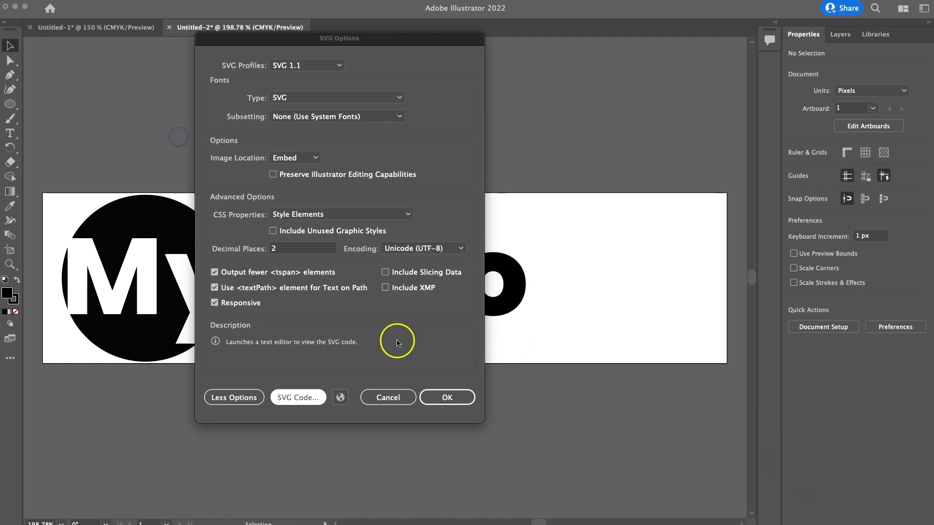
click(444, 398)
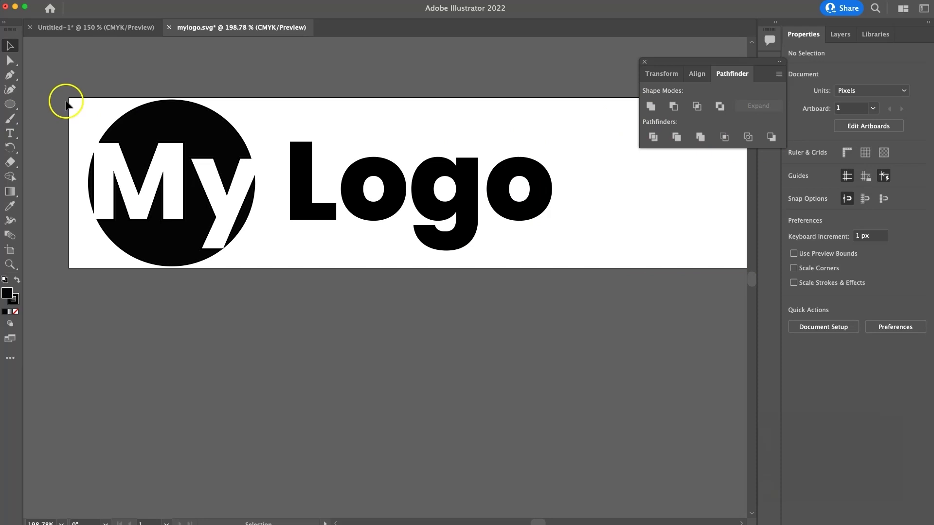
Marquee-select all the logo shapes and bring up the Object menu
drag(78, 104, 560, 262)
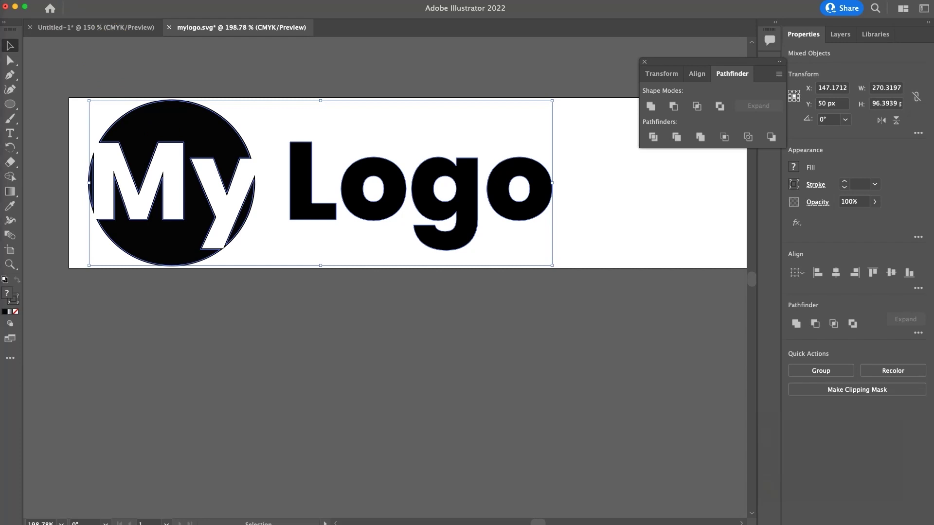
click(29, 8)
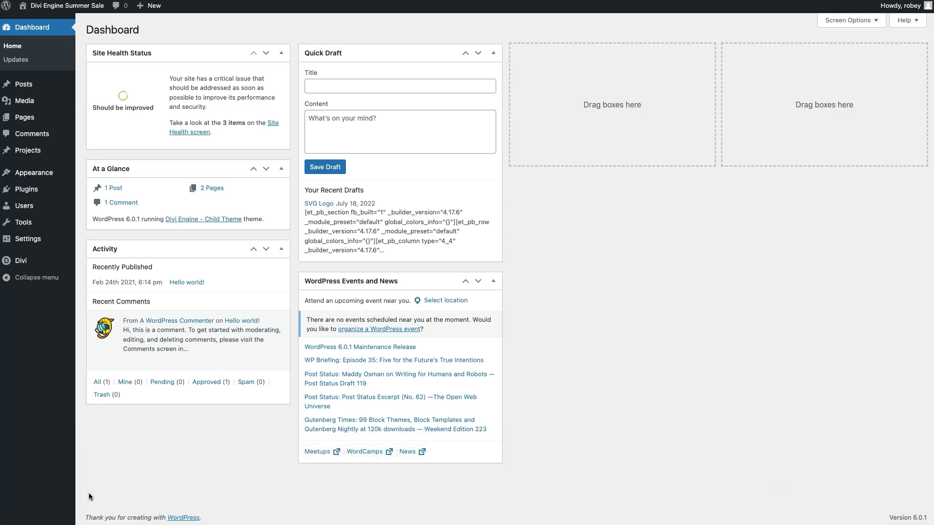
mouse_move(27, 189)
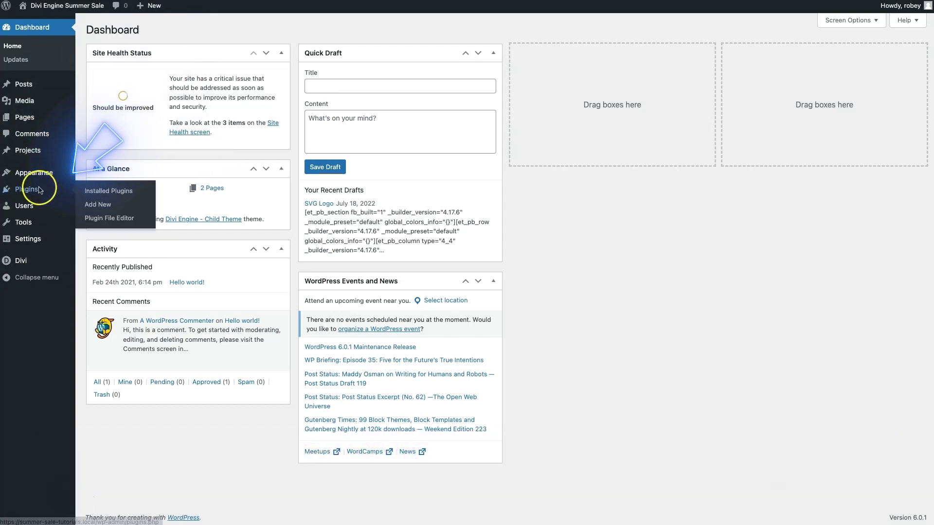
Search for 'svg support', install the SVG Support plugin and activate it
click(96, 203)
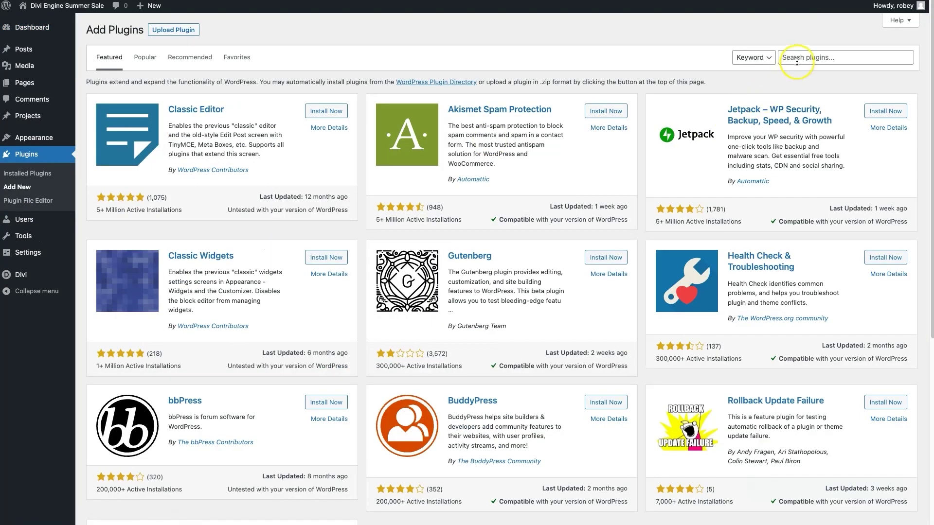
click(795, 58)
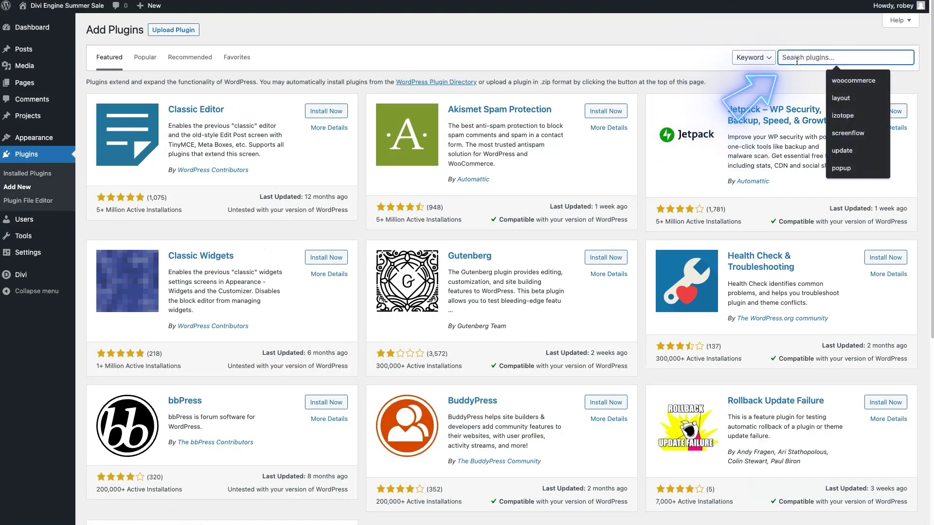
text(svg support)
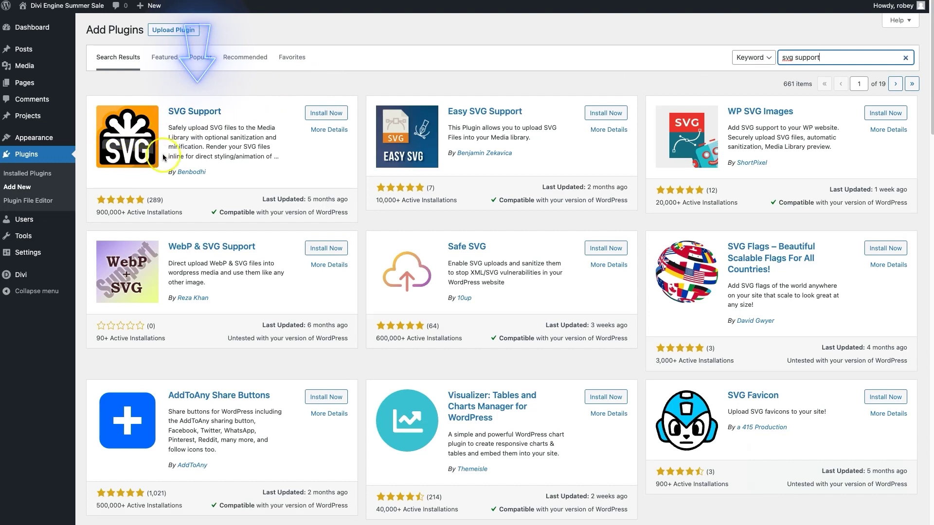
click(317, 116)
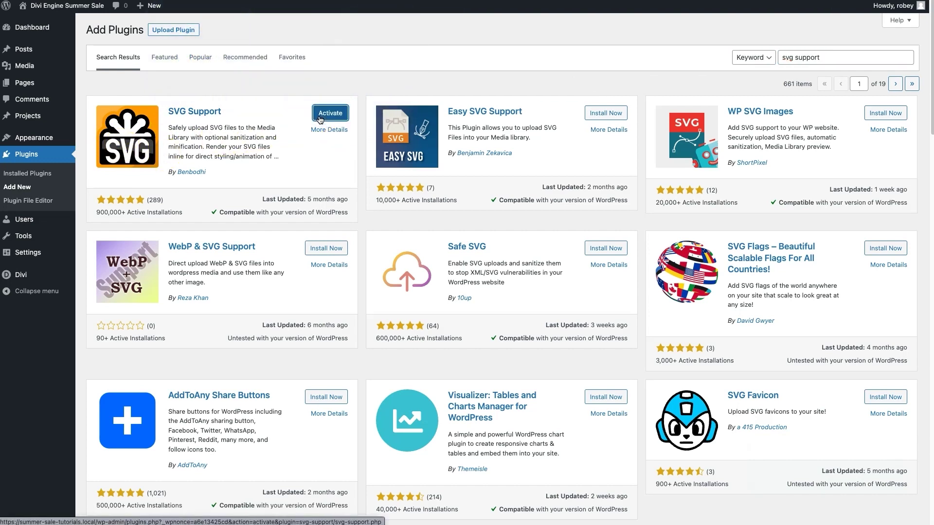
click(320, 117)
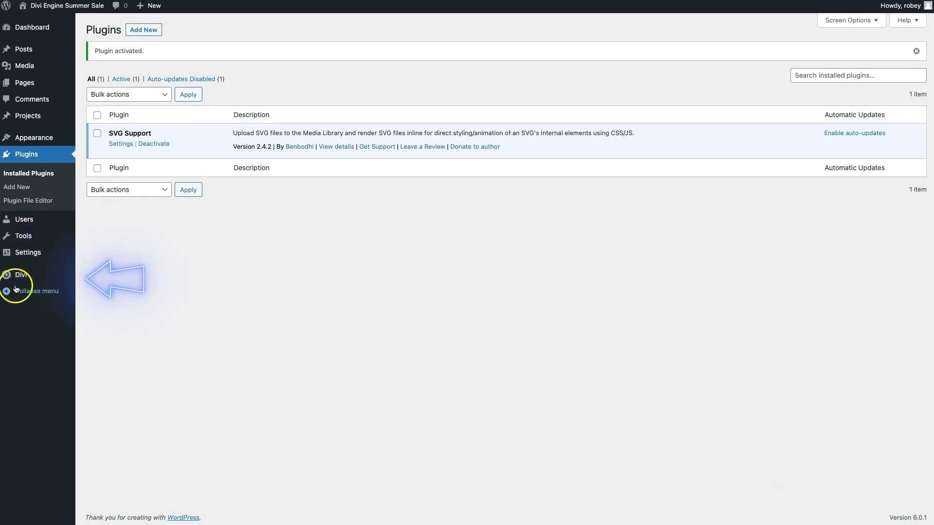
In Divi Theme Options, upload mylogo.svg from Documents as the new logo image
mouse_move(21, 275)
click(107, 276)
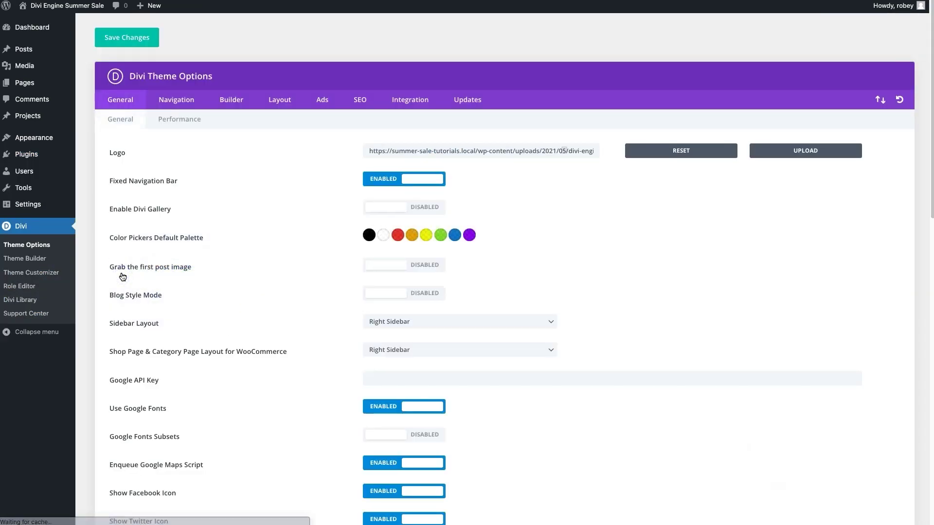
click(545, 152)
click(642, 192)
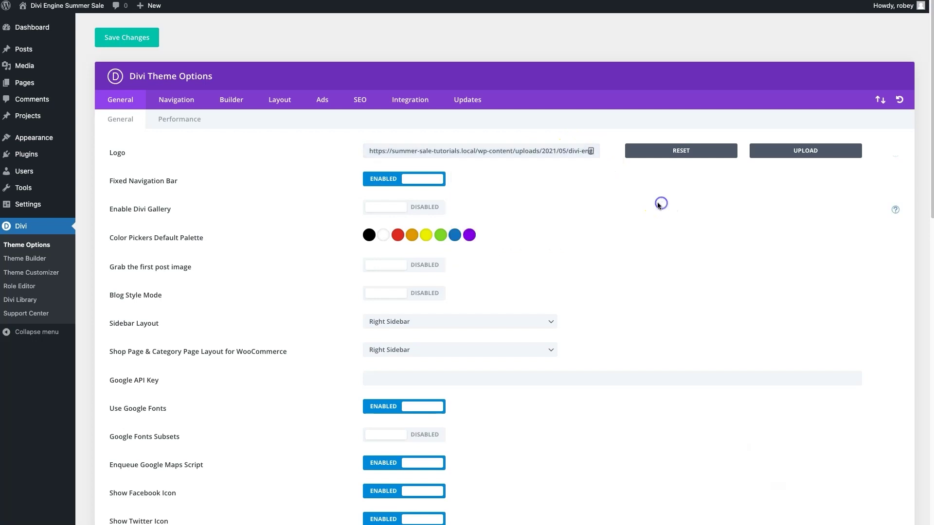
click(794, 153)
click(464, 240)
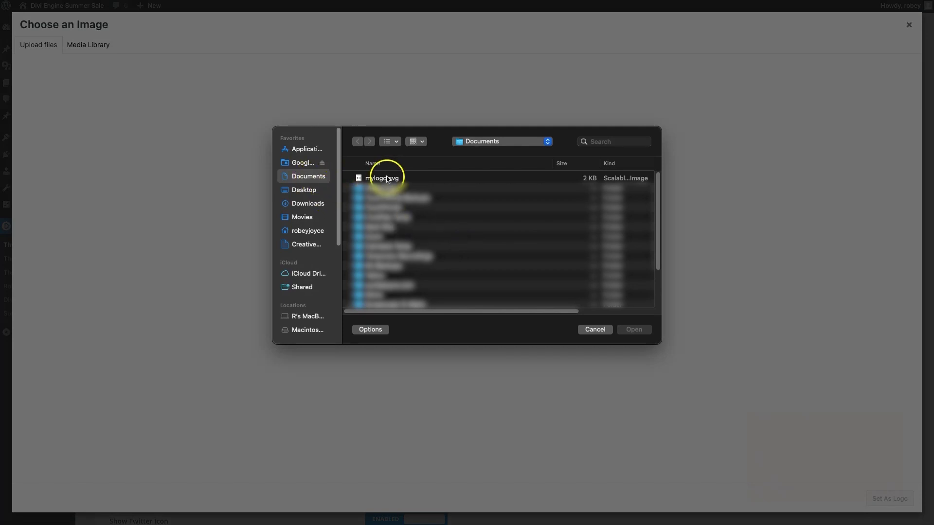
click(387, 179)
click(636, 329)
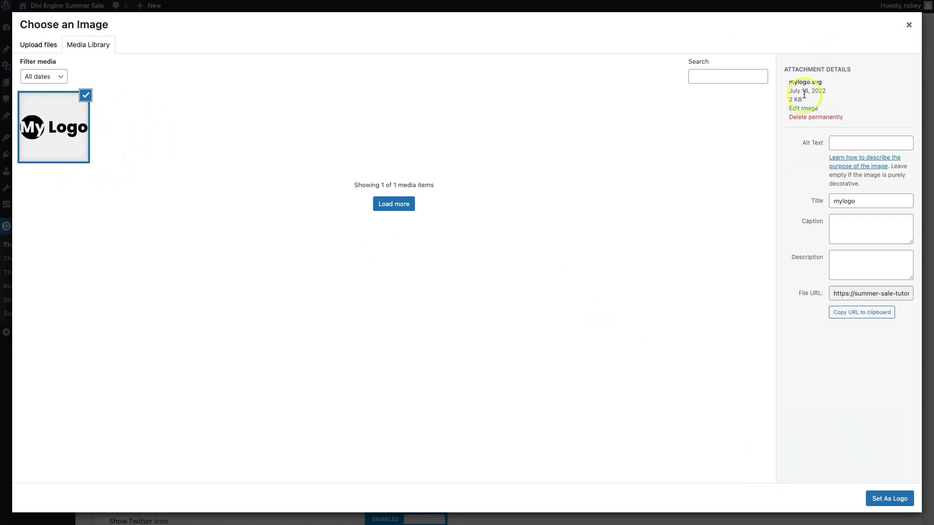
Set the uploaded mylogo.svg as the site logo and save the theme options
drag(812, 82, 827, 83)
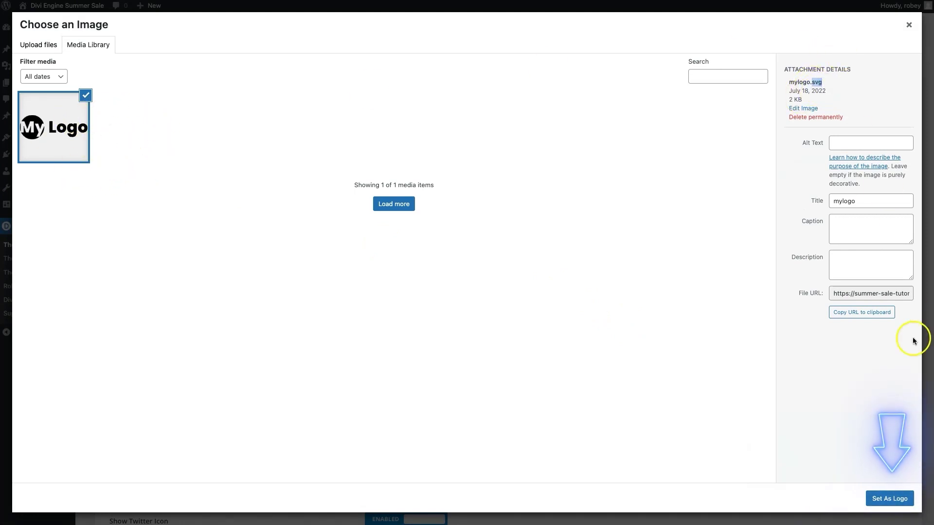
click(890, 499)
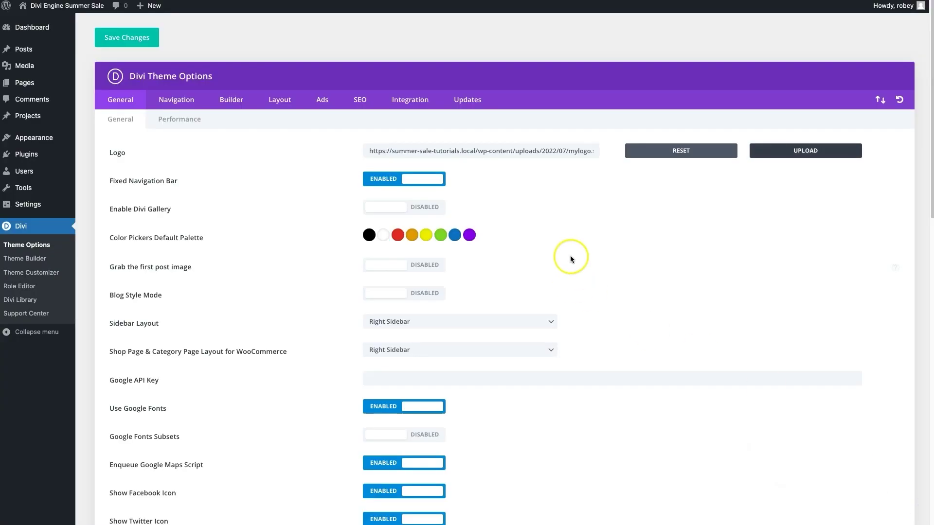
click(126, 38)
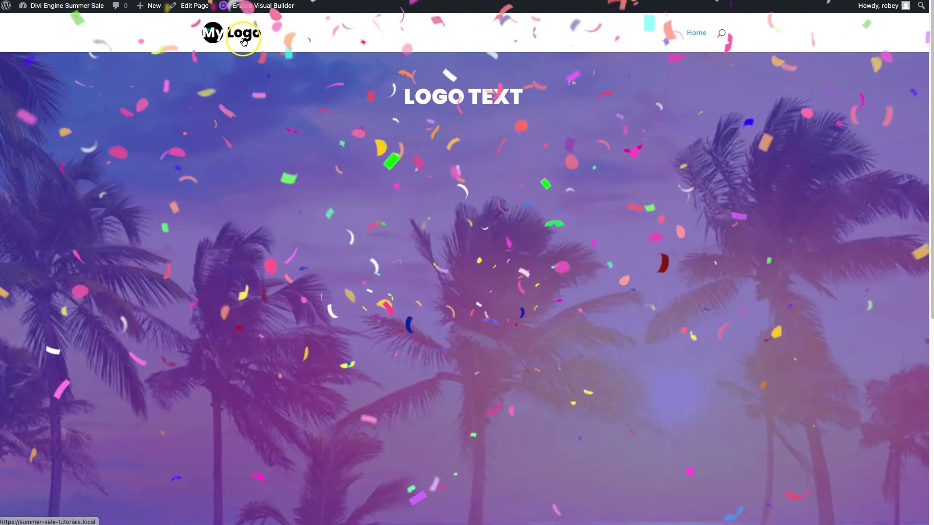
scroll(266, 189, down, 10)
scroll(266, 189, up, 10)
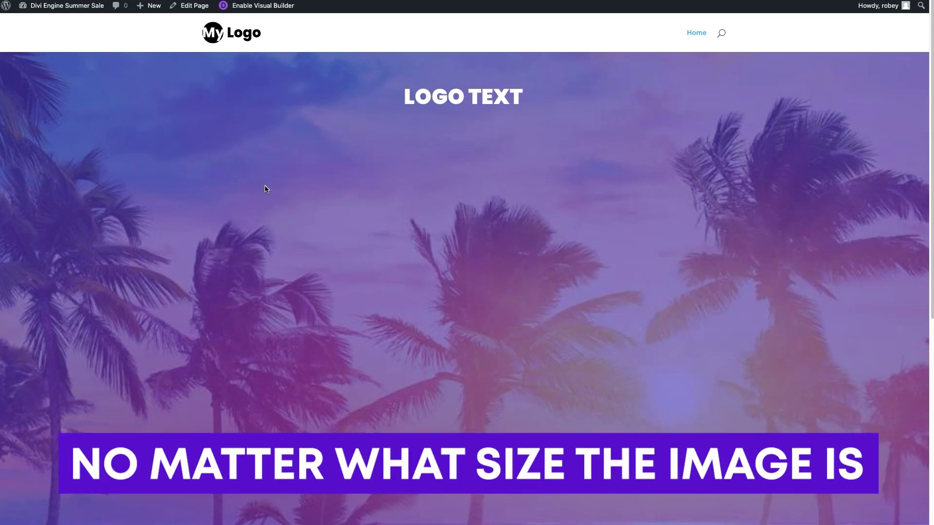
Open the homepage for editing from the admin bar
click(194, 6)
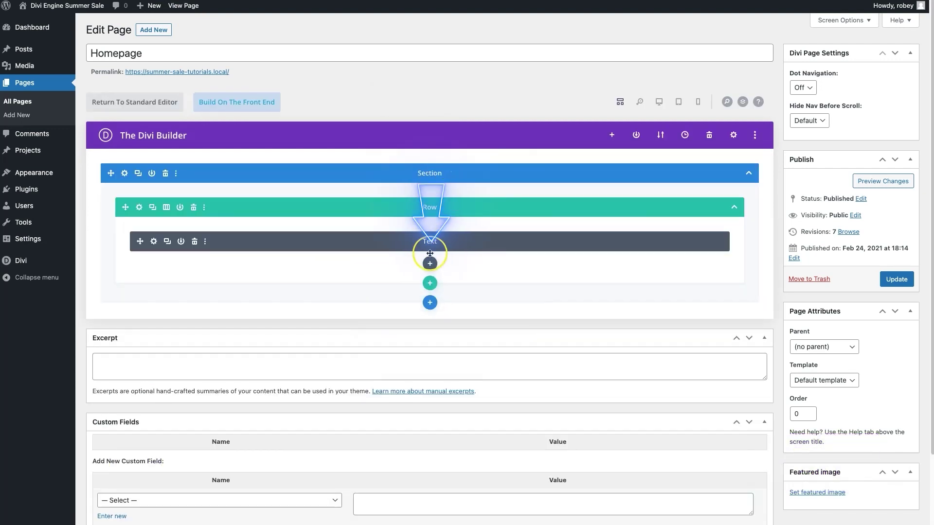
Add an Image module below the text using mylogo.svg from the Media Library
click(430, 263)
text(image)
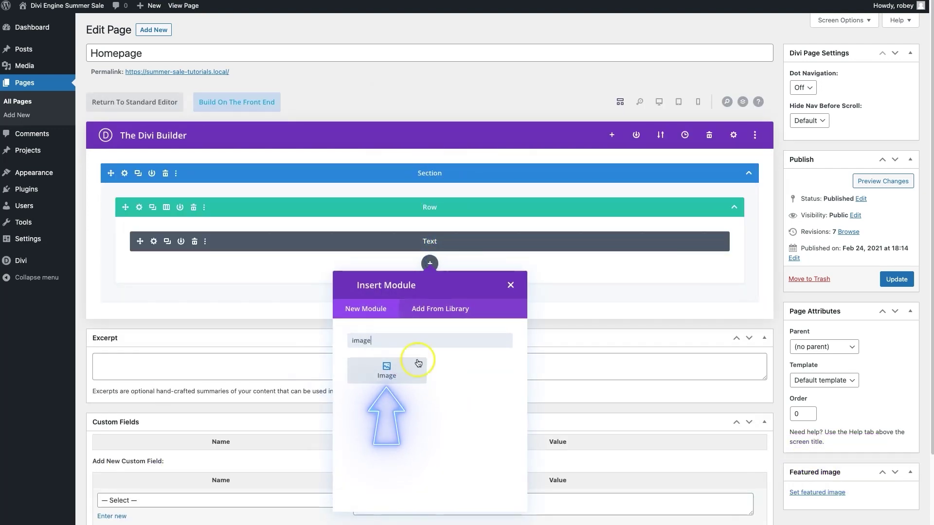
click(387, 371)
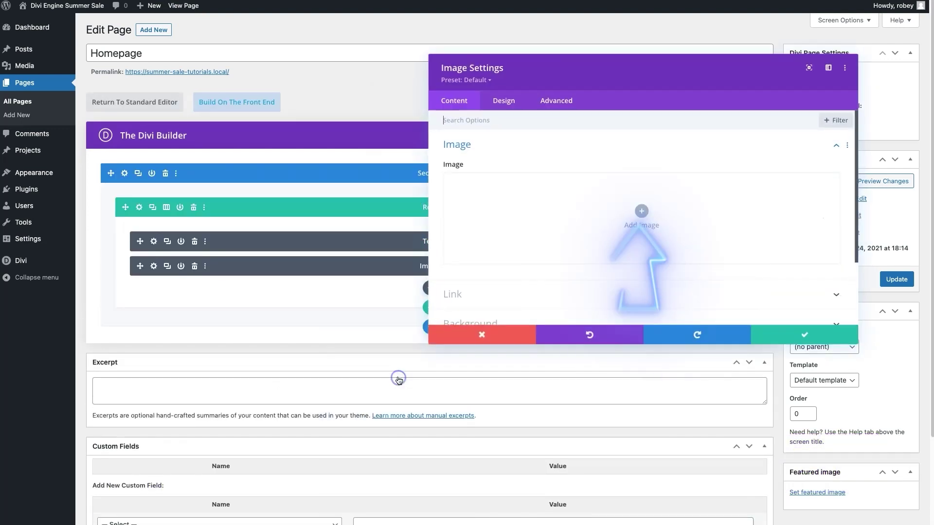
click(647, 210)
click(150, 126)
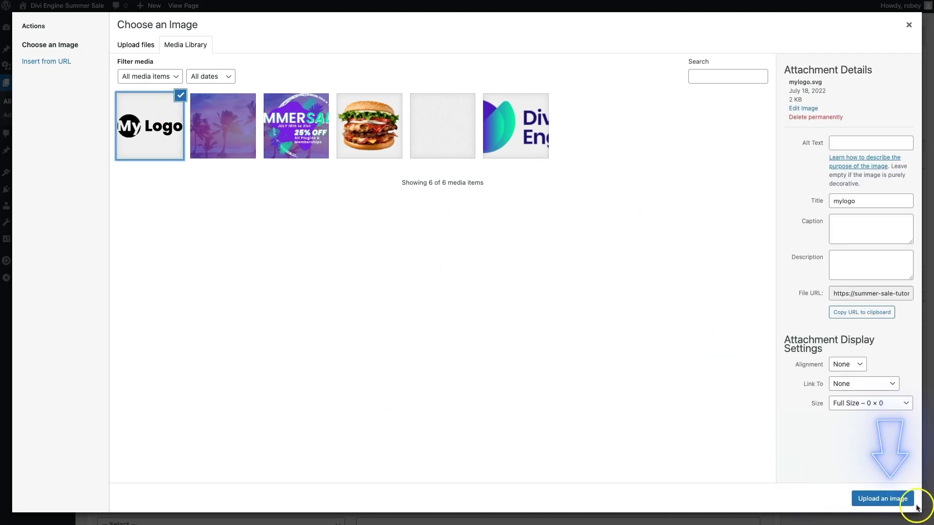
click(883, 499)
click(803, 337)
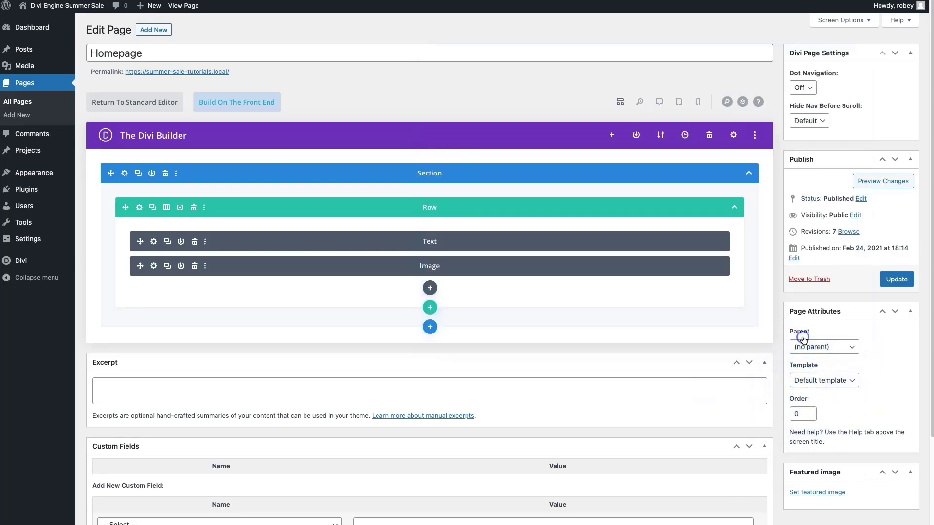
Switch to desktop preview, save the homepage and view it on the live site
click(659, 101)
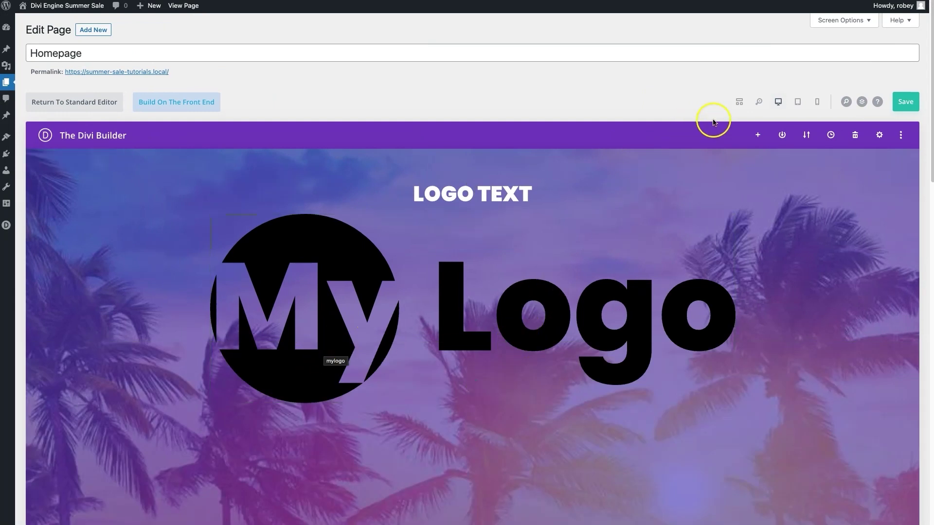
click(905, 102)
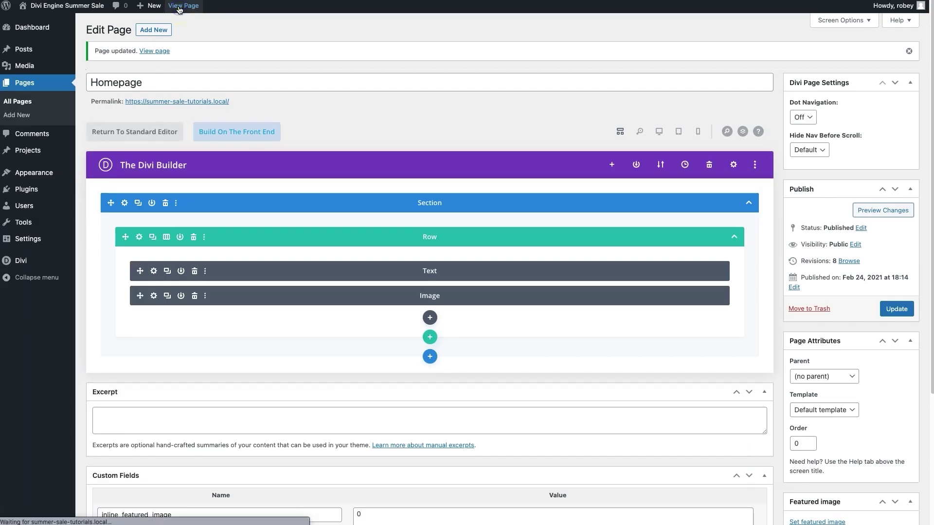
click(183, 6)
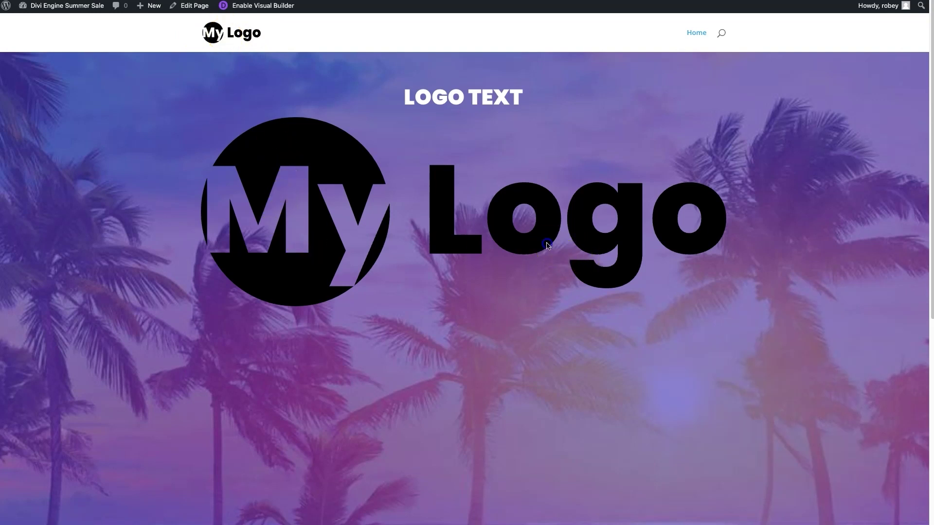
drag(548, 246, 657, 281)
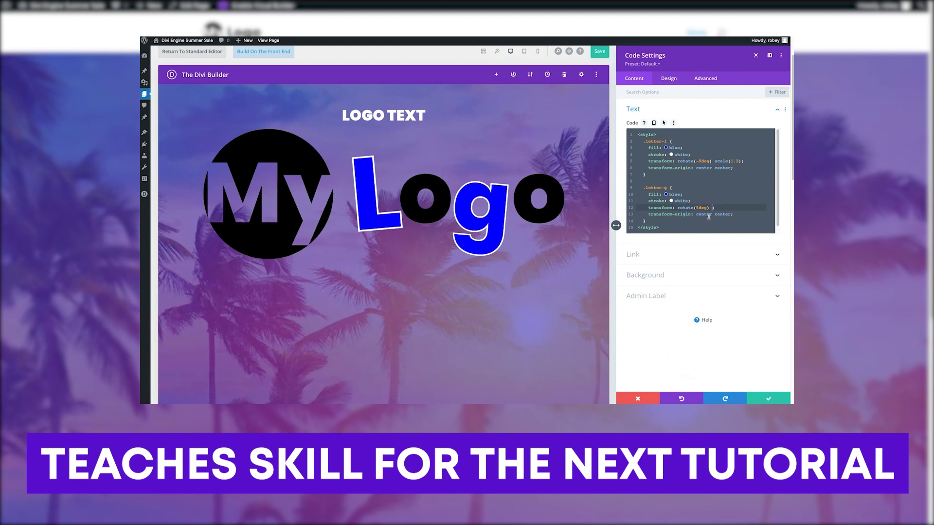
text(tr)
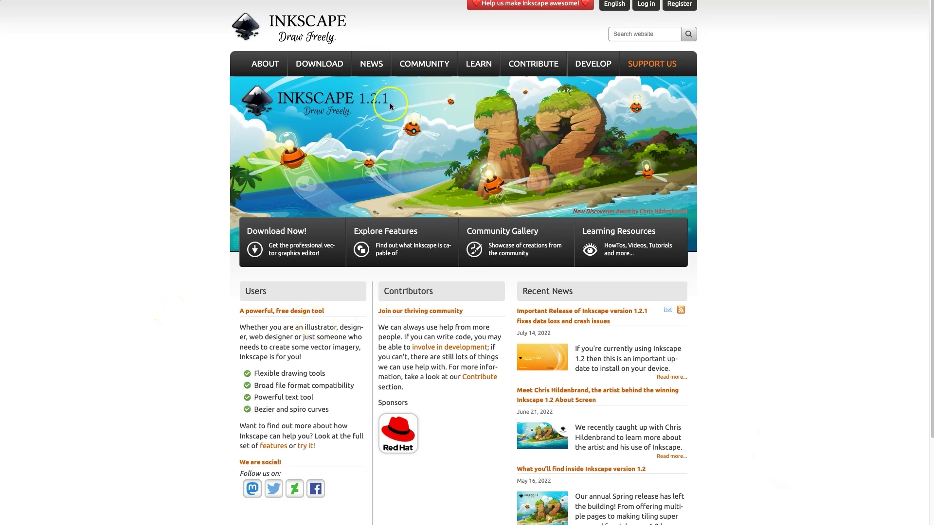
scroll(451, 235, down, 1)
scroll(452, 236, up, 1)
scroll(358, 263, down, 2)
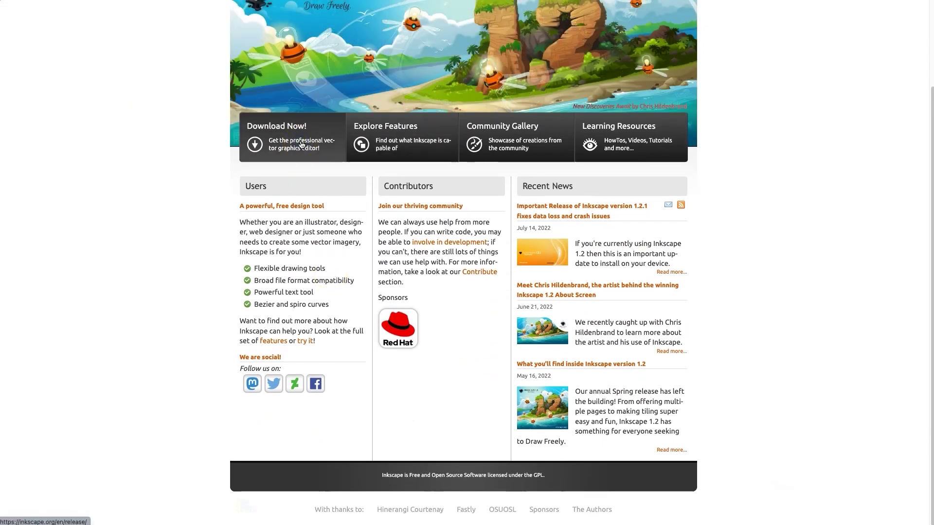
Open the Inkscape 1.2.1 download and release notes page
click(301, 143)
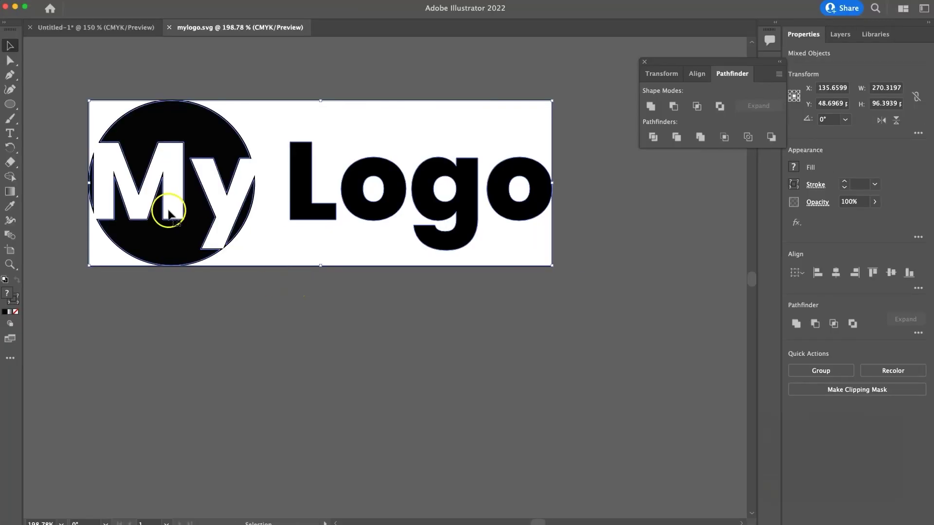
Save mylogo.svg again as SVG and bring up the generated SVG code
click(60, 79)
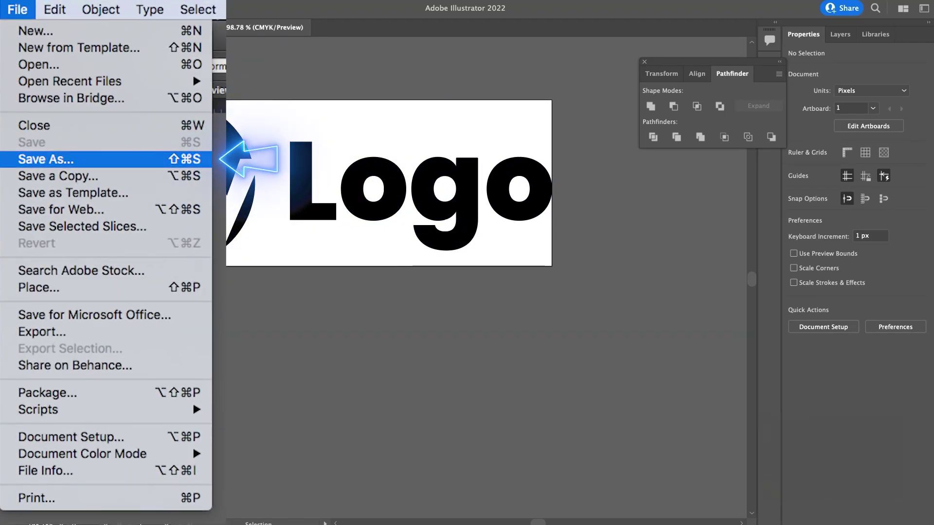
key(shift+super+s)
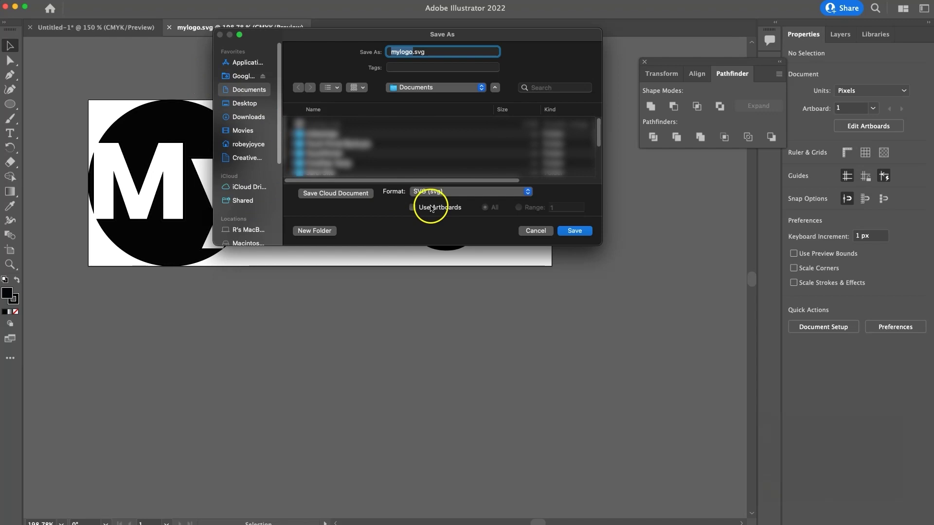
click(414, 52)
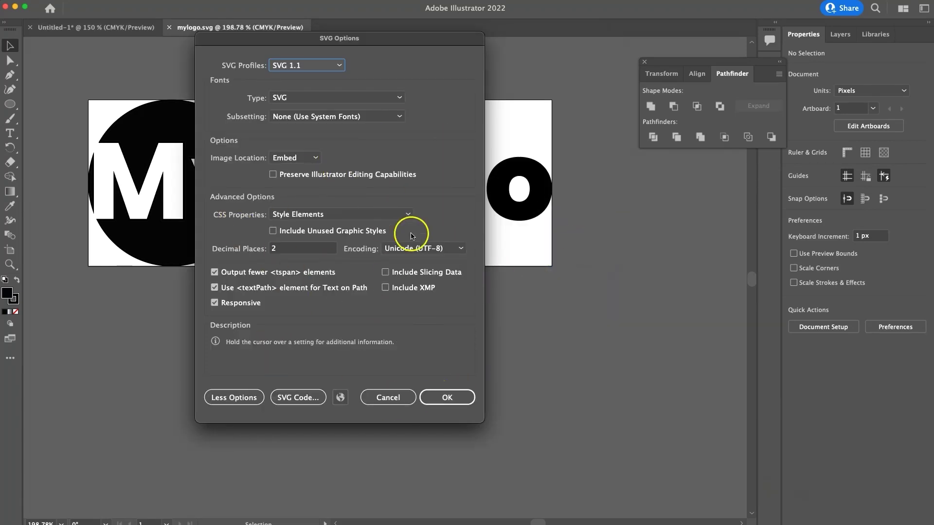
click(299, 398)
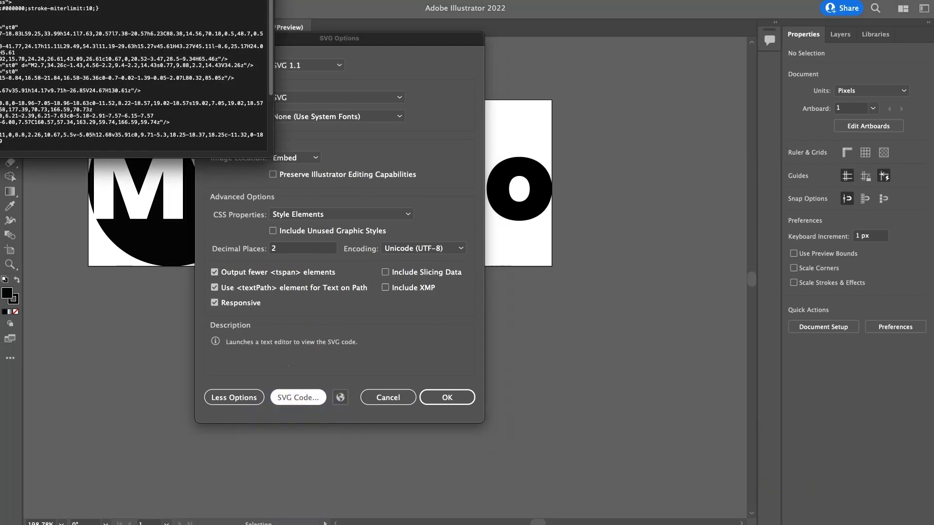
Select the exported markup from the <svg element onward in the code window
drag(219, 3, 461, 172)
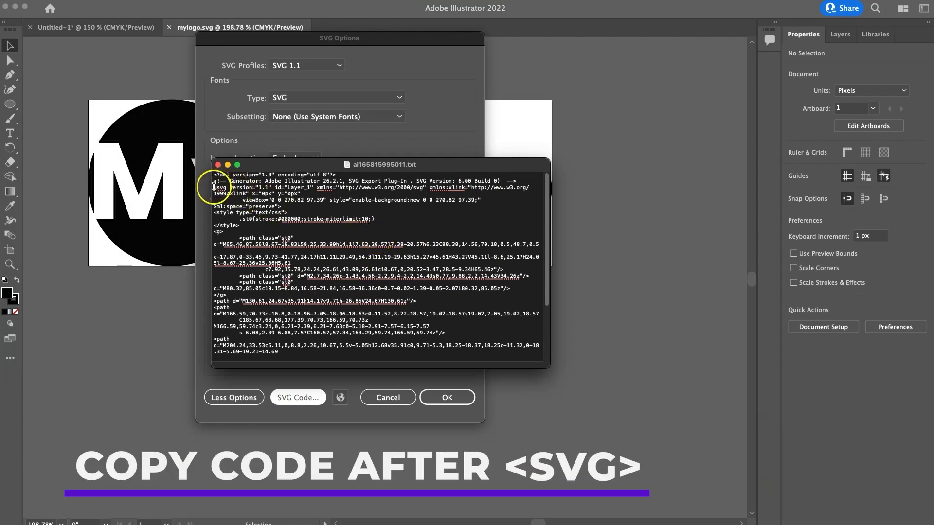
mouse_move(215, 188)
mouse_down()
mouse_move(296, 369)
mouse_move(292, 392)
mouse_up()
scroll(320, 228, up, 5)
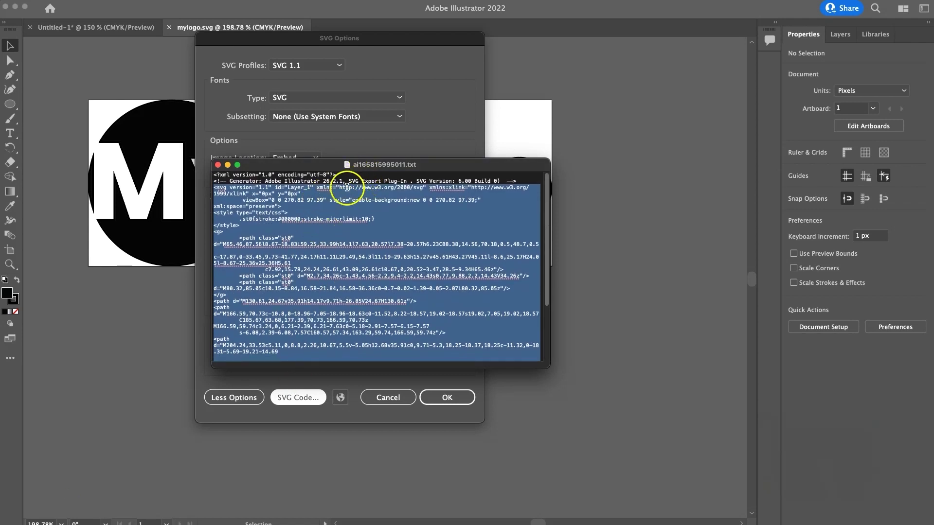
click(348, 188)
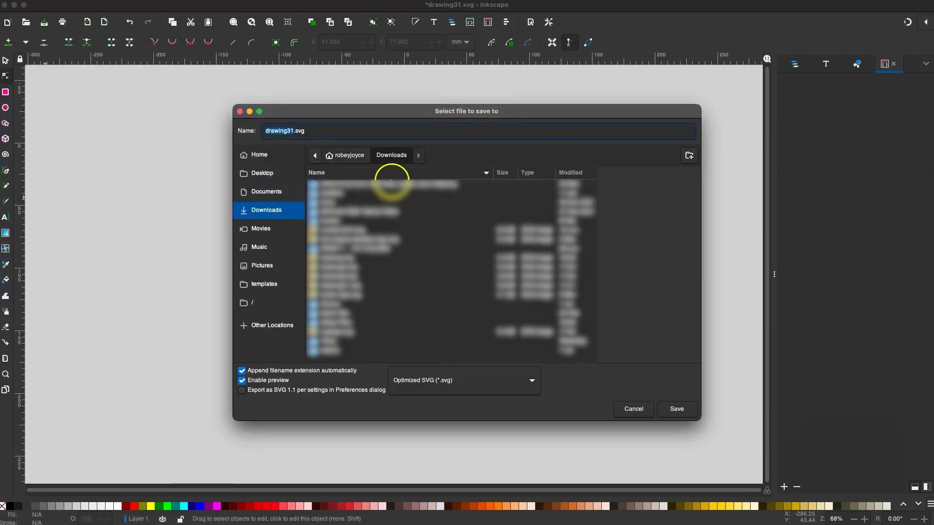
Save the drawing as Optimized SVG into the Documents folder, allowing folder access
click(345, 155)
click(266, 191)
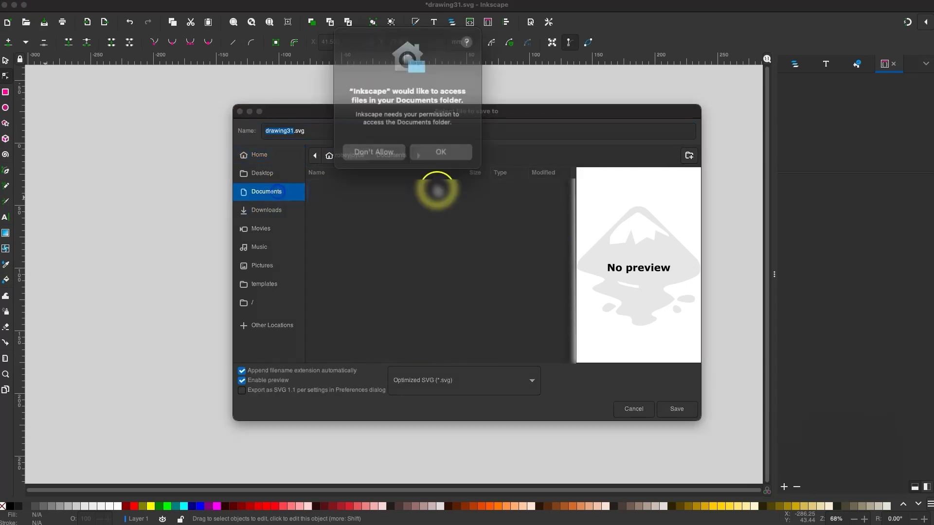
click(440, 151)
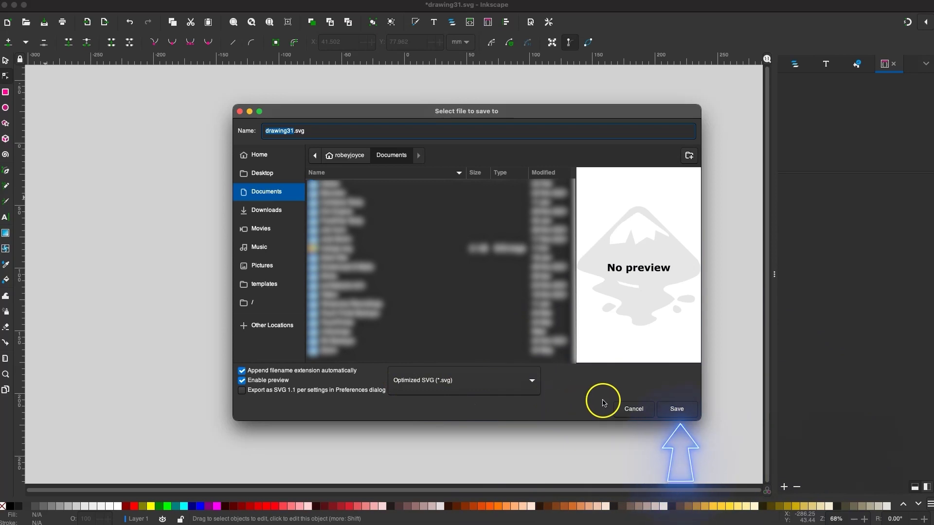
click(676, 409)
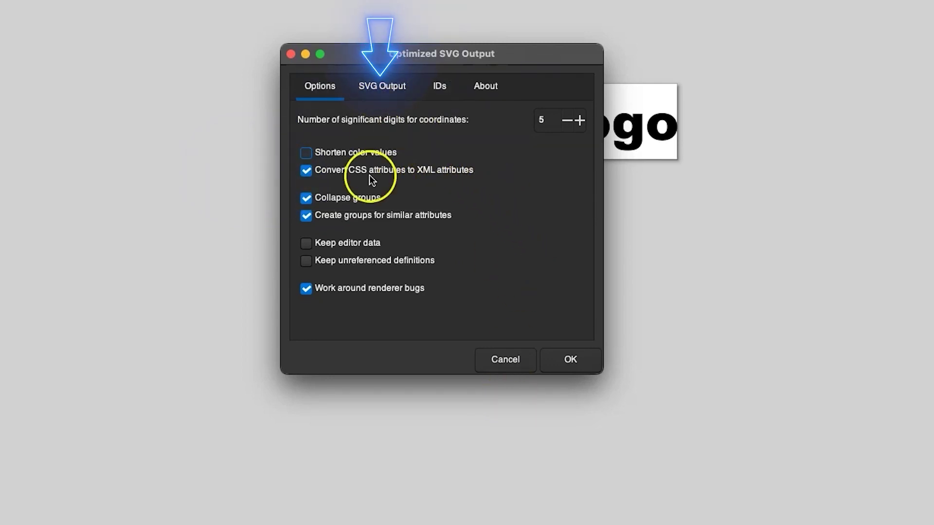
Keep Remove metadata/comments on in SVG Output and accept the optimized SVG settings
click(378, 83)
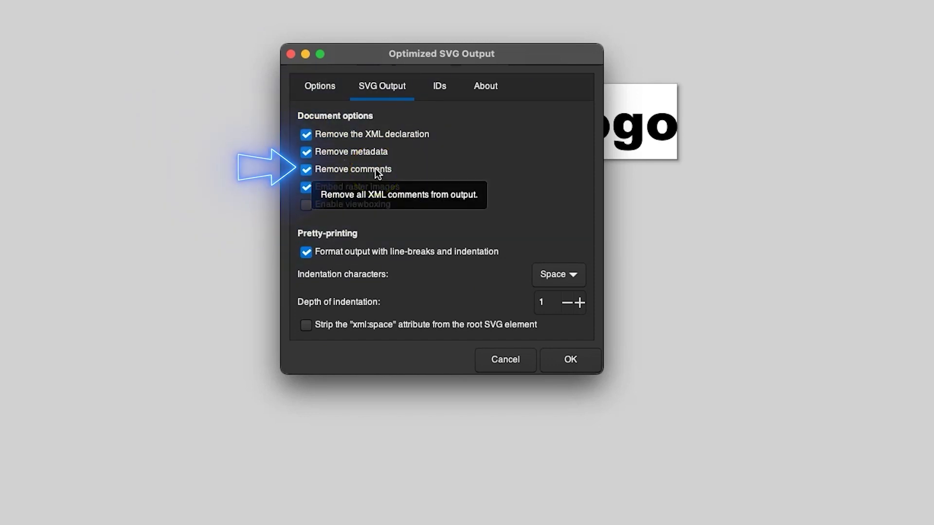
mouse_move(353, 169)
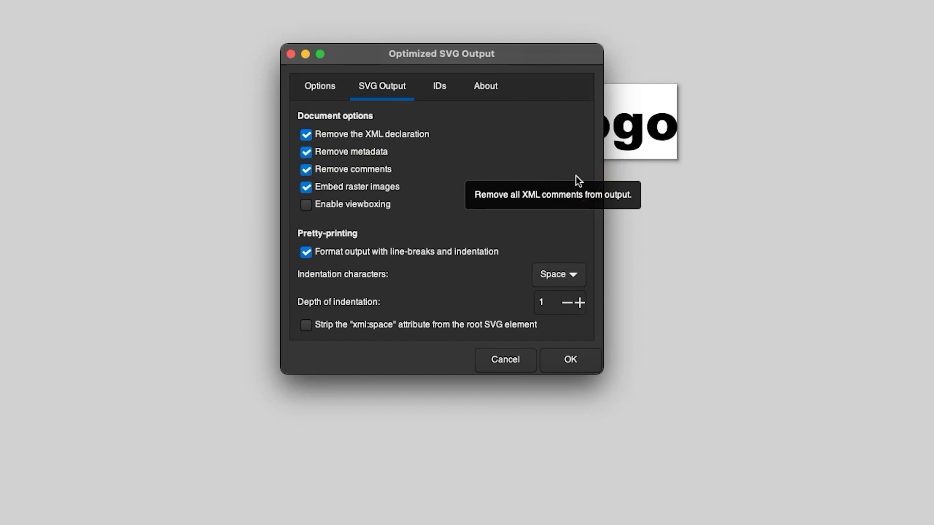
click(570, 359)
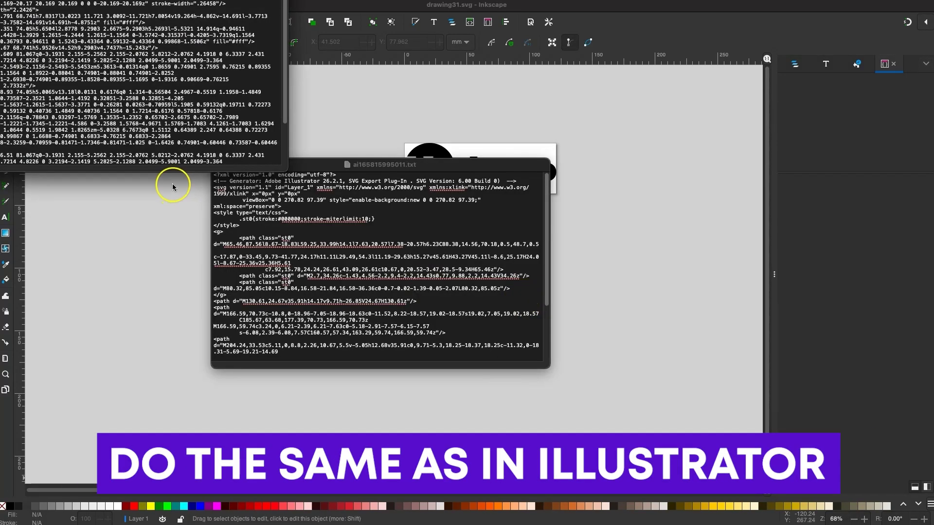
Compare drawing31.svg code against the Illustrator export, then close drawing31.svg
drag(116, 4, 368, 159)
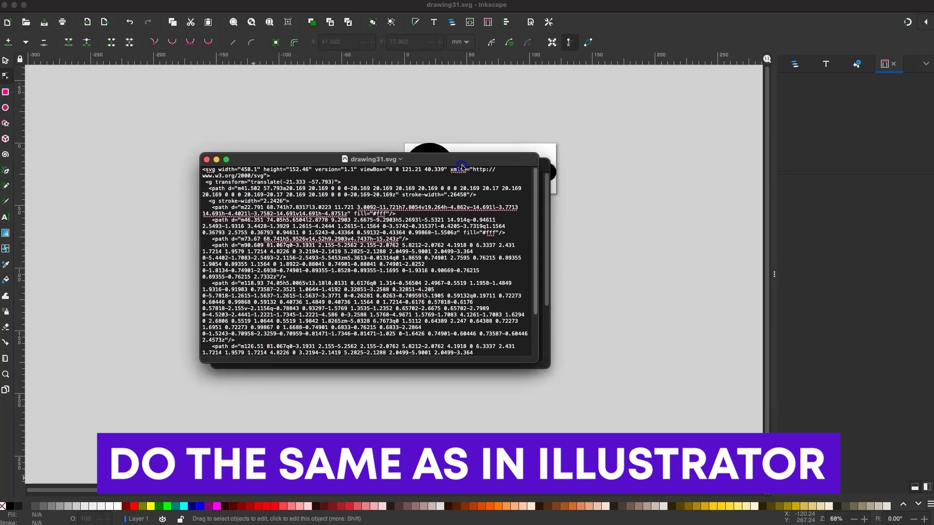
scroll(445, 218, down, 5)
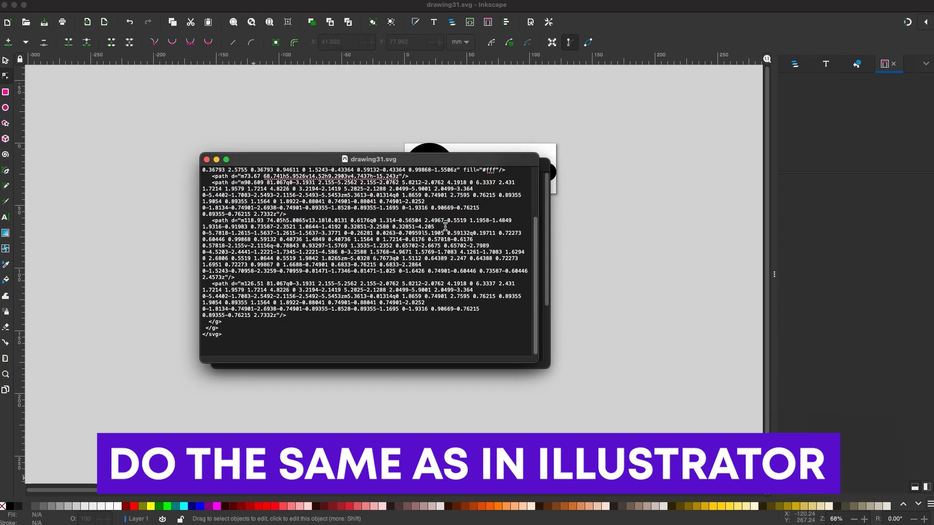
scroll(444, 218, up, 5)
scroll(443, 227, down, 1)
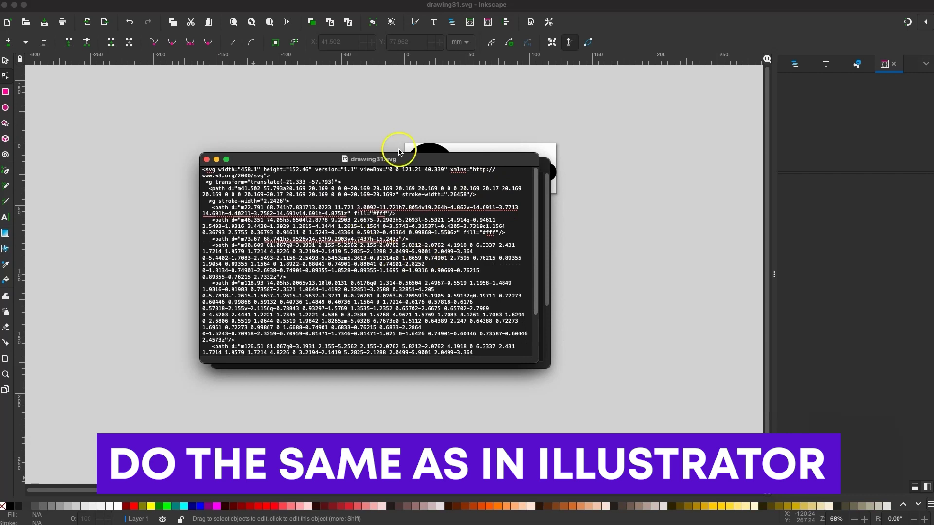
drag(422, 161, 462, 319)
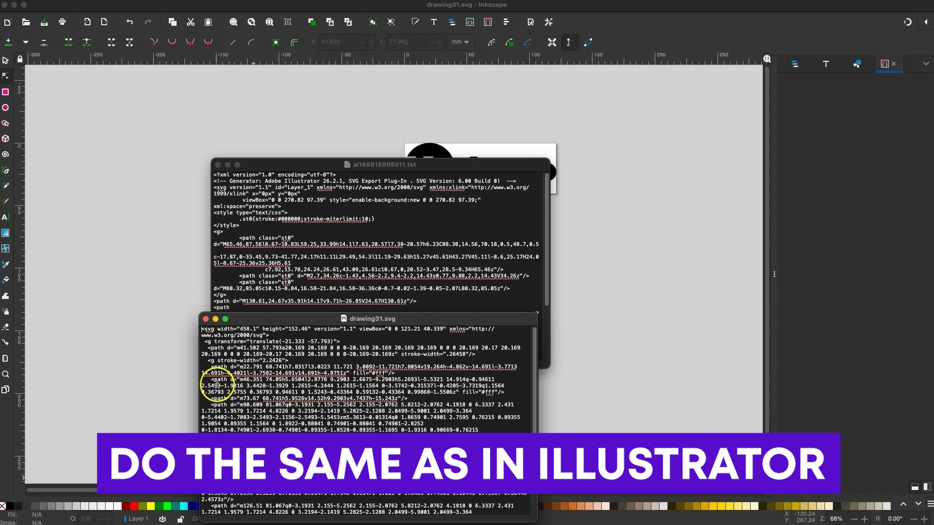
click(207, 319)
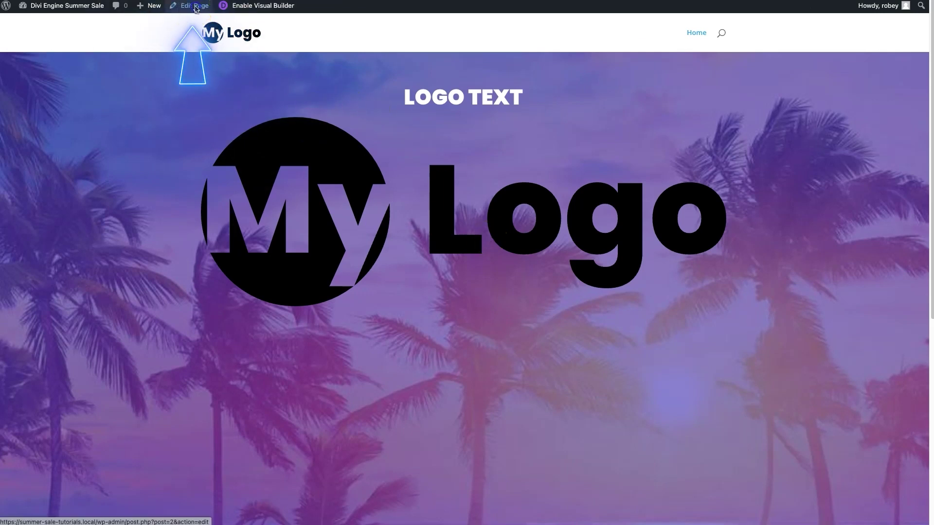
Open the homepage in the desktop visual view and delete the My Logo image module
click(195, 7)
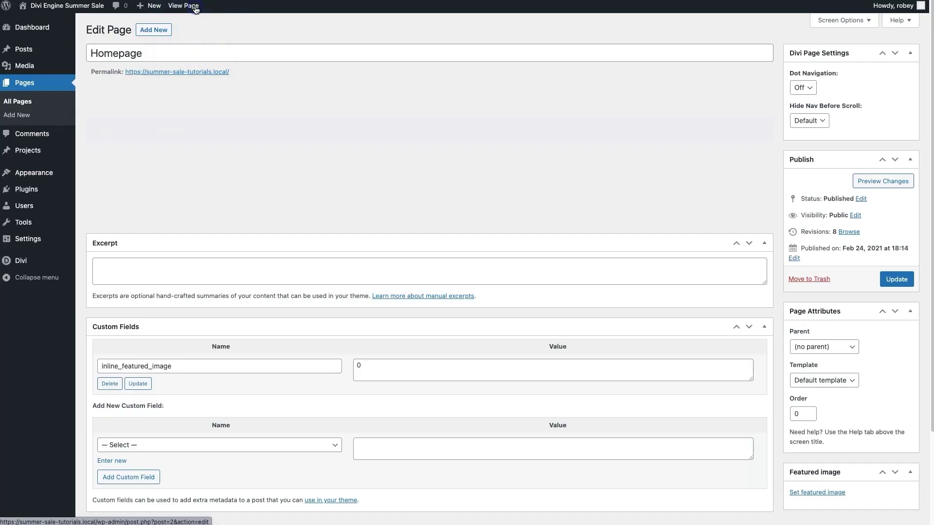
click(659, 102)
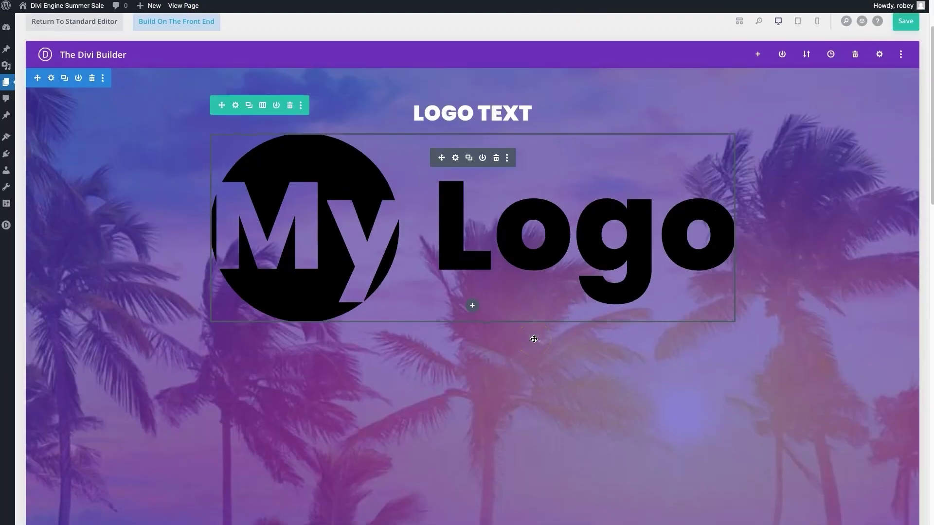
click(495, 158)
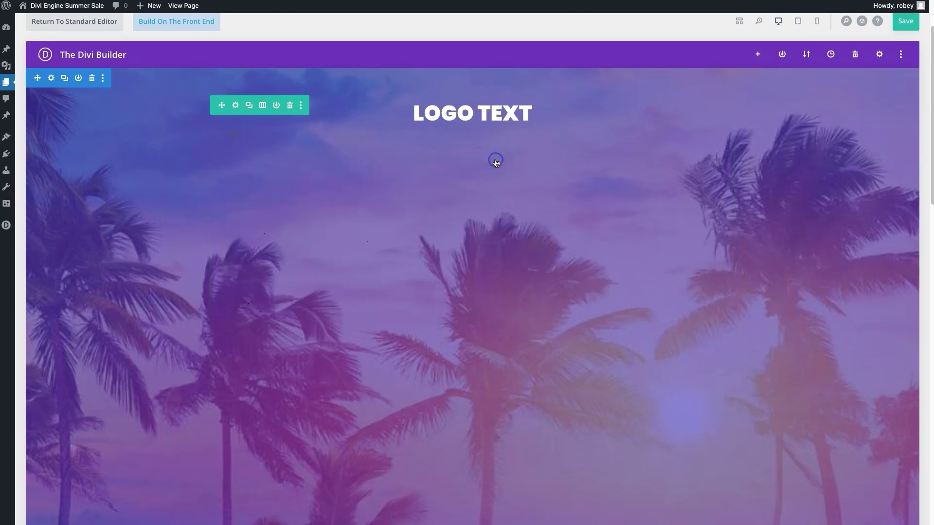
Add an empty Code module below LOGO TEXT and start editing its code field
click(475, 134)
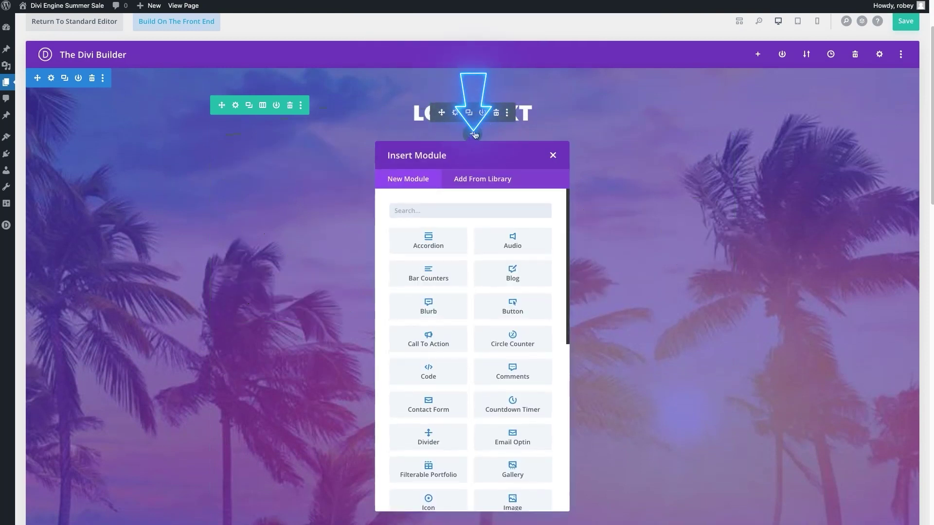
text(code)
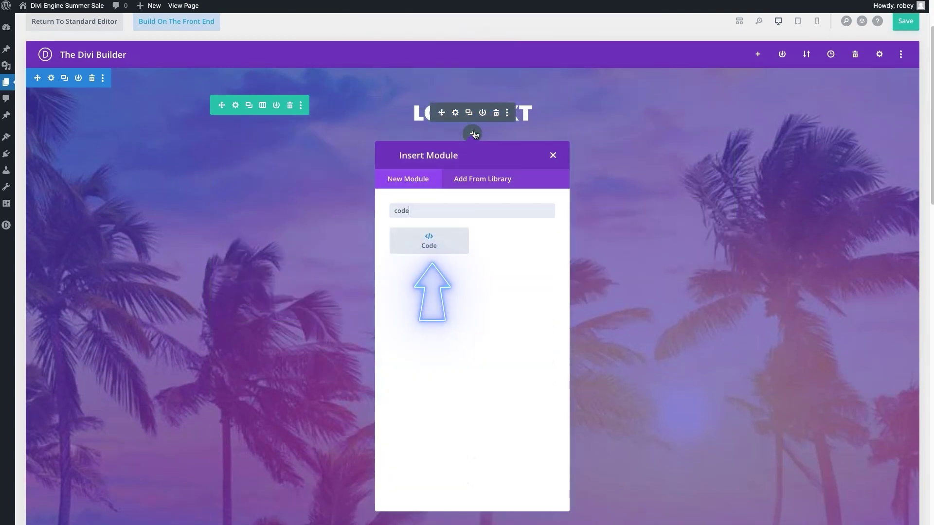
click(422, 244)
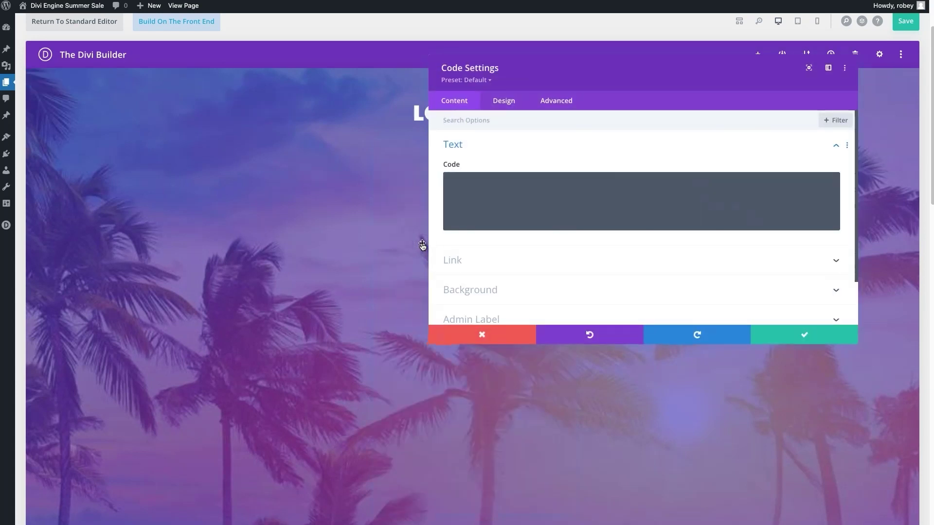
click(503, 198)
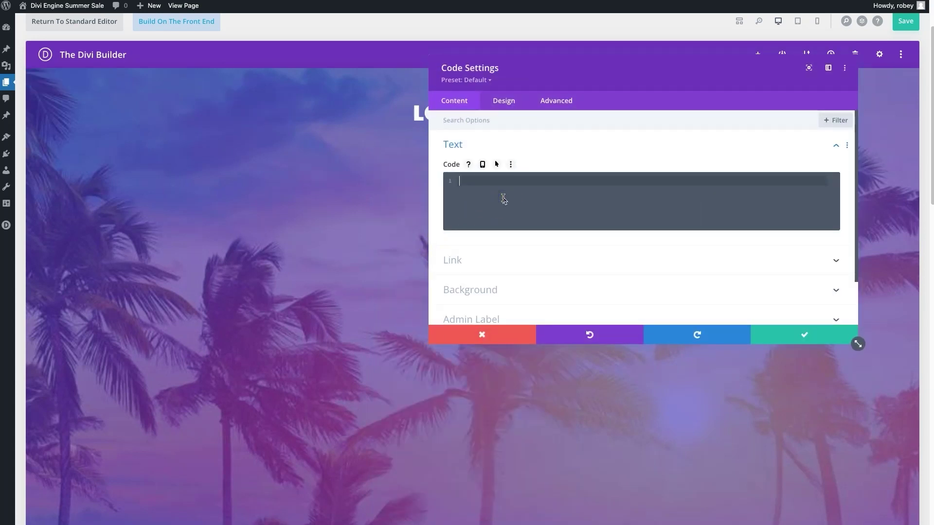
Paste the Illustrator logo SVG into the Code field and dock Code Settings as a right sidebar
key(ctrl+v)
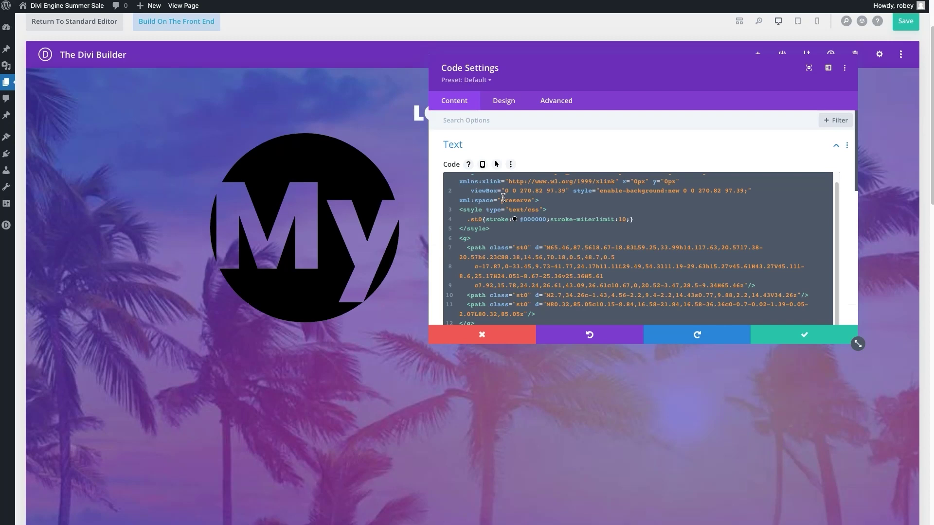
drag(606, 68, 521, 355)
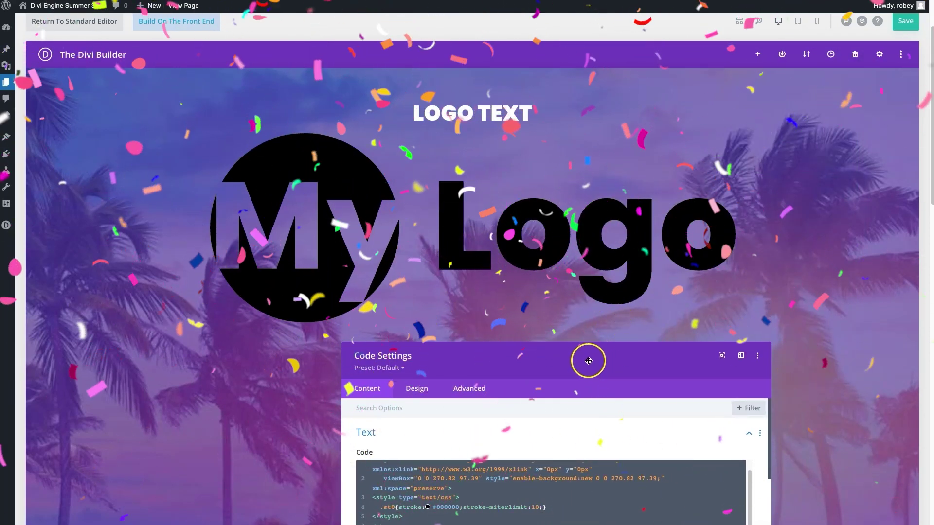
mouse_move(584, 355)
mouse_down()
mouse_move(638, 225)
mouse_move(638, 139)
mouse_up()
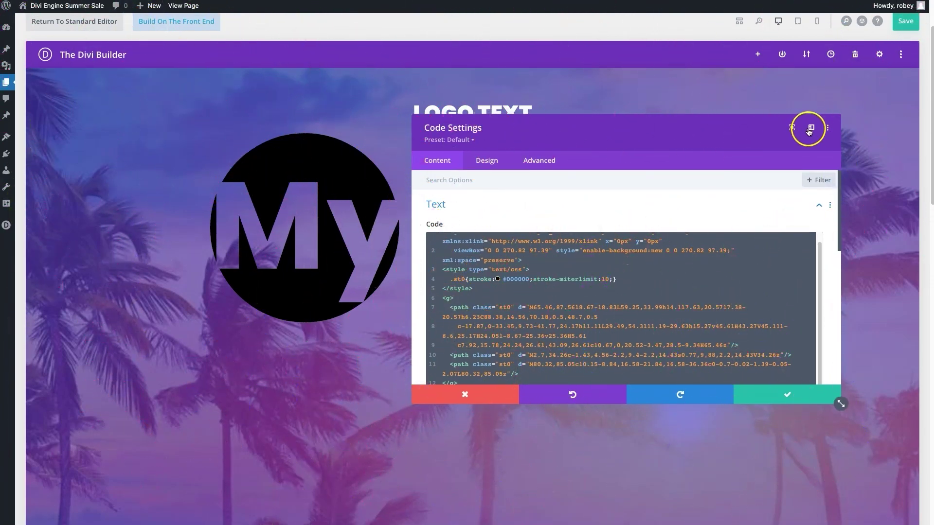
click(791, 129)
mouse_move(496, 270)
mouse_down()
mouse_move(715, 270)
mouse_move(690, 252)
mouse_up()
Restore full desktop preview width and widen the sidebar so the SVG paths reflow onto lines
click(348, 25)
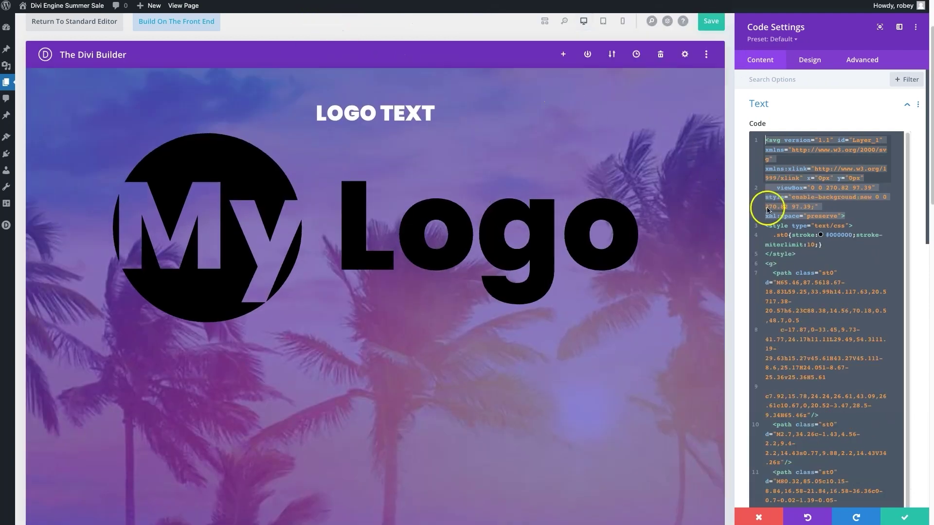
click(822, 264)
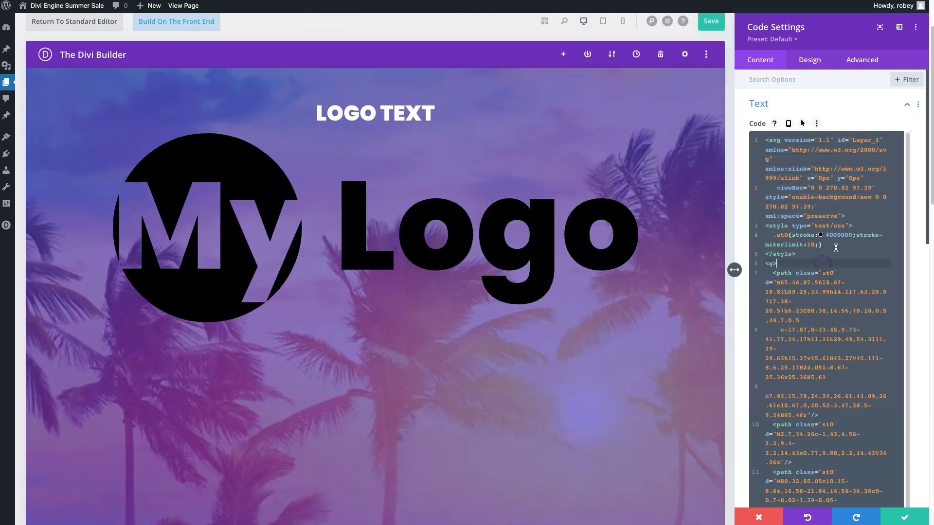
drag(734, 271, 688, 272)
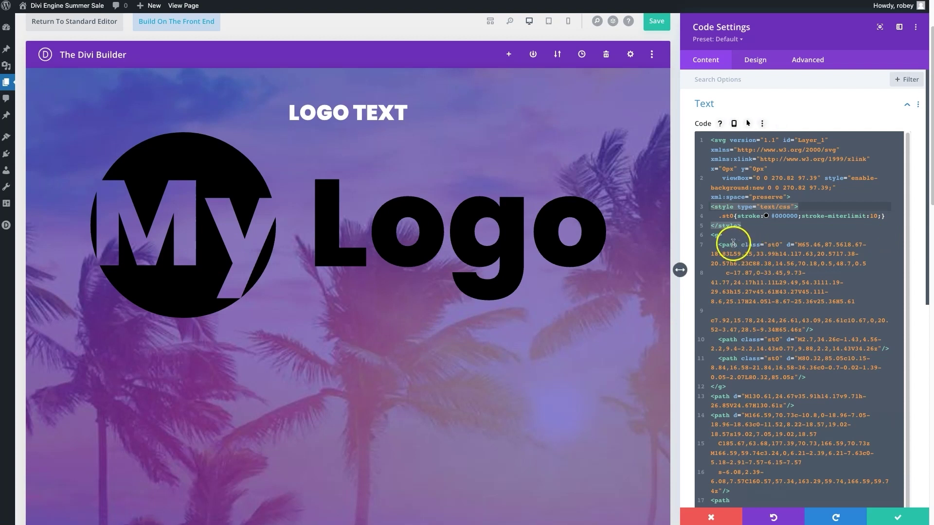
scroll(757, 317, down, 1)
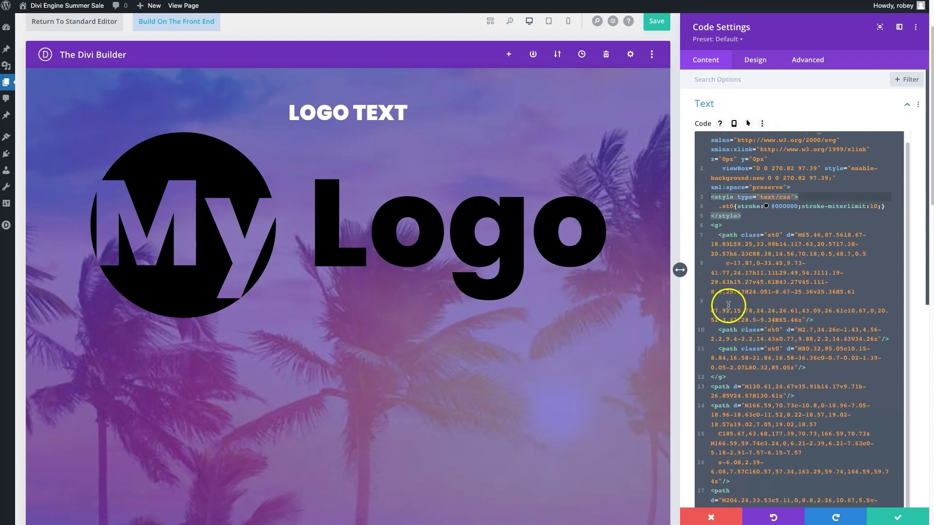
click(729, 330)
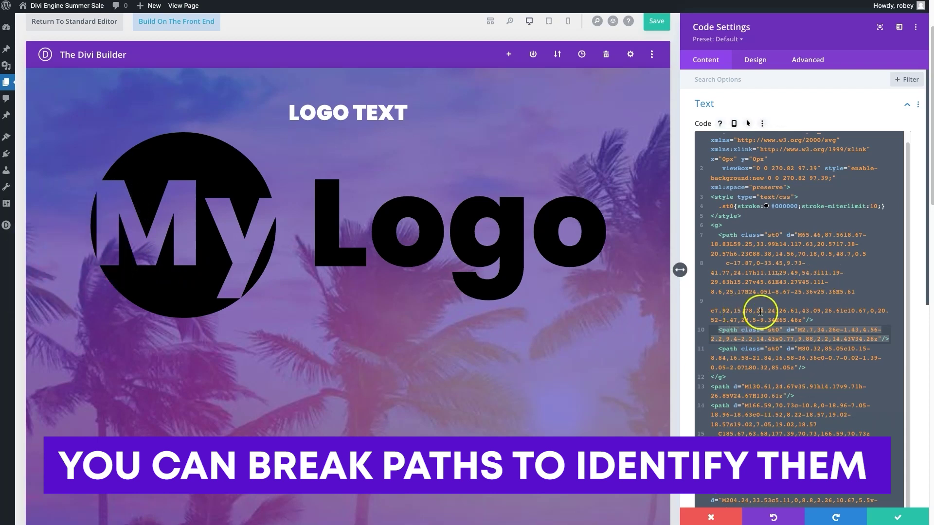
scroll(743, 321, down, 3)
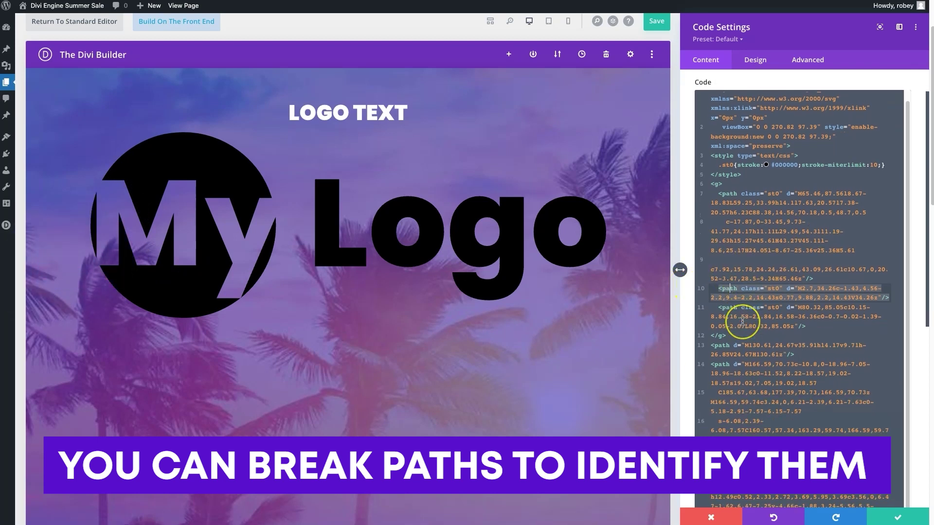
scroll(744, 321, down, 2)
scroll(743, 321, down, 2)
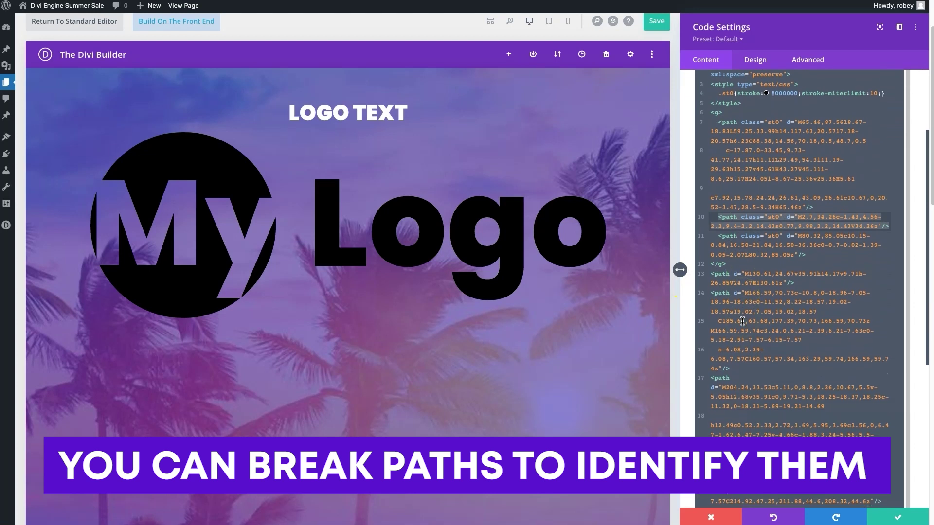
Identify the letter paths by breaking them, giving the l and o paths classes letter-l and letter-o
click(723, 274)
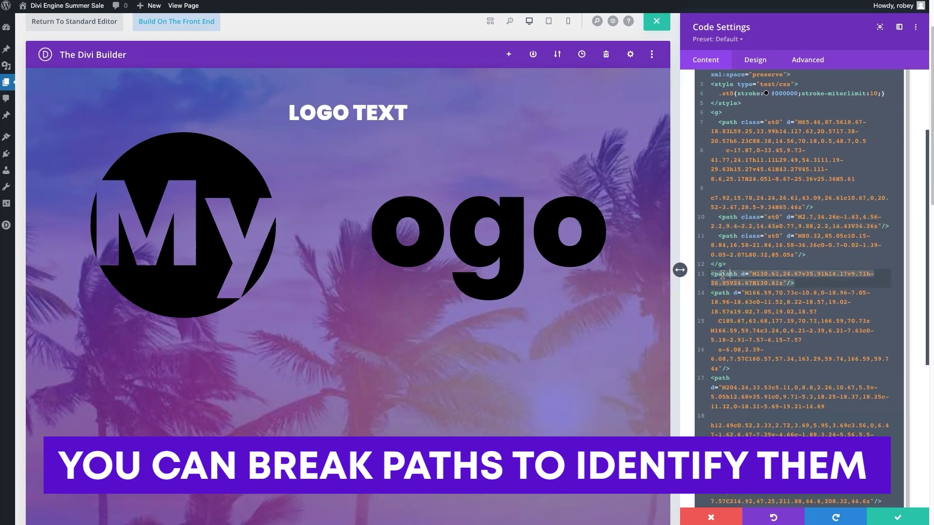
key(BackSpace)
key(BackSpace)
text(a)
click(721, 274)
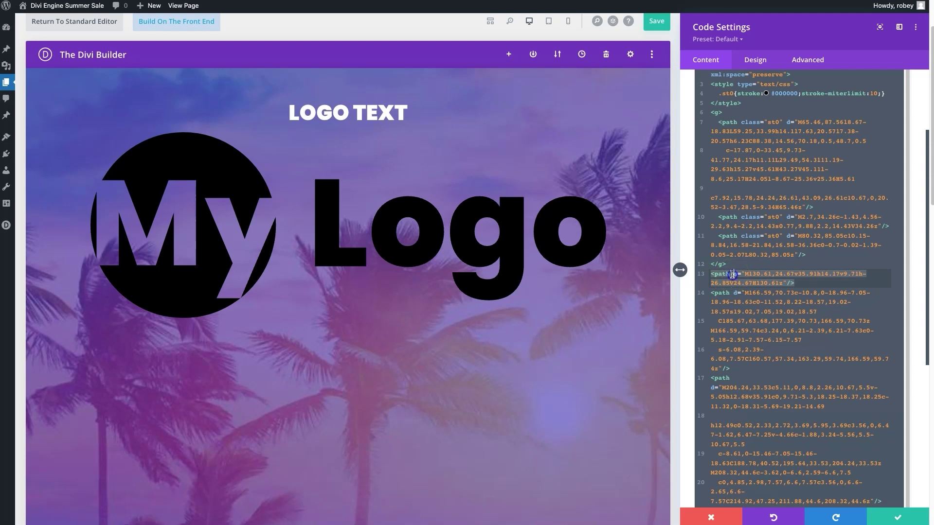
click(734, 275)
text(class=)
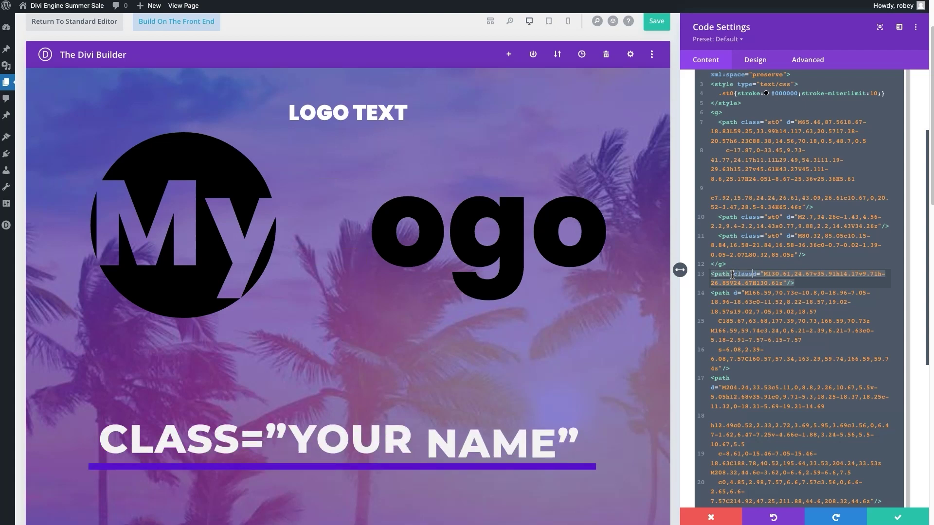
text("letter-)
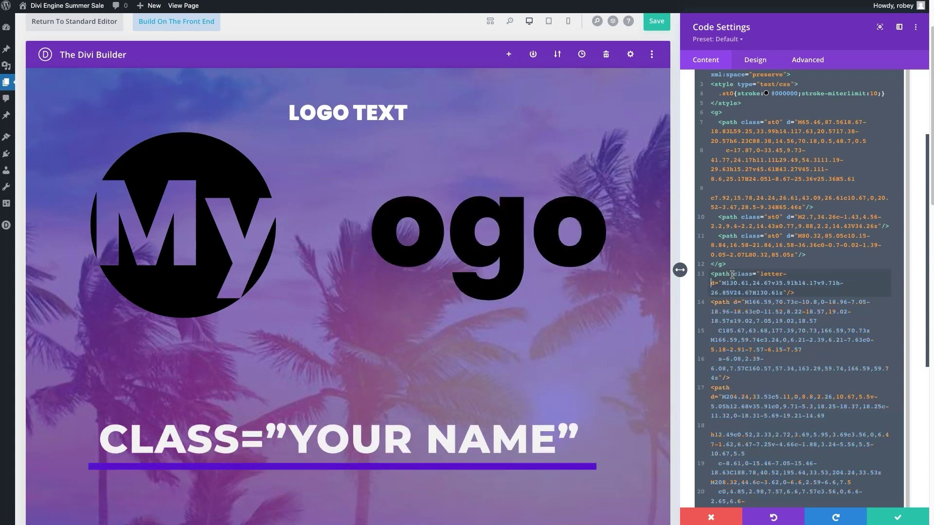
text(l")
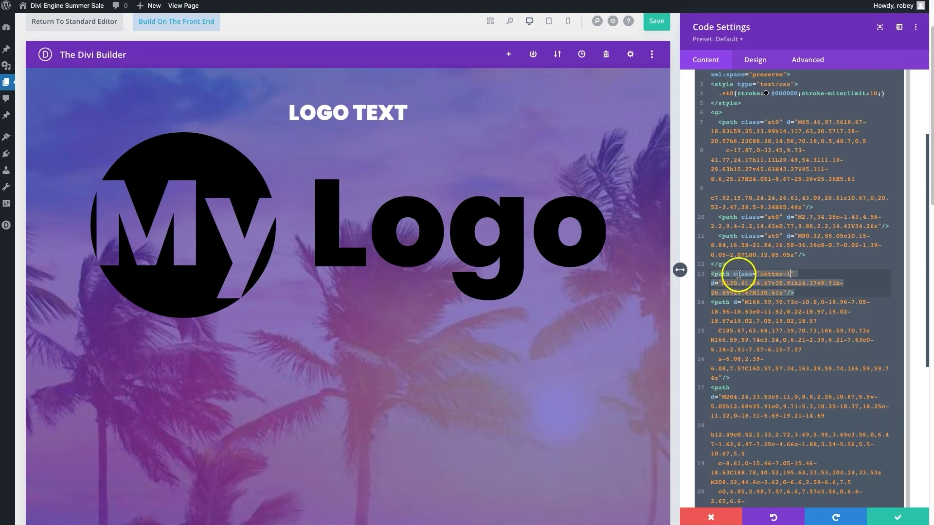
triple_click(728, 303)
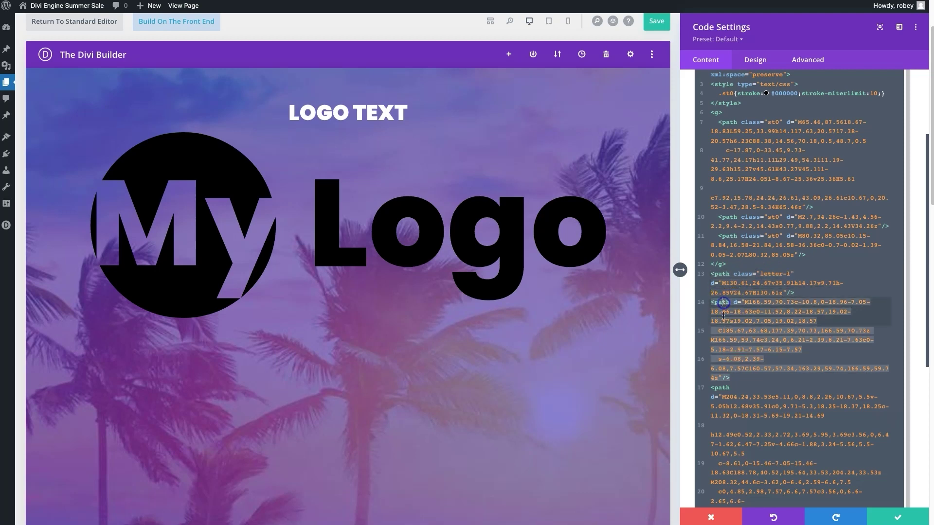
key(Delete)
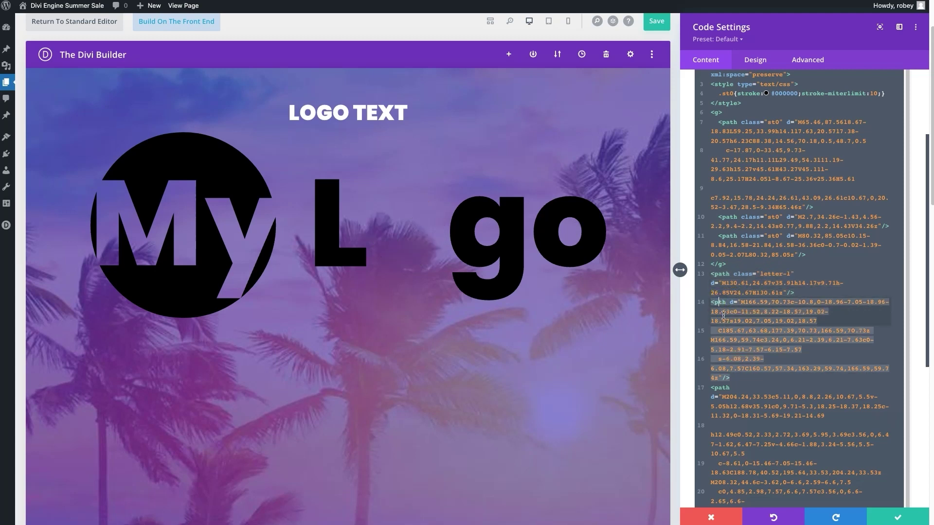
text(ath)
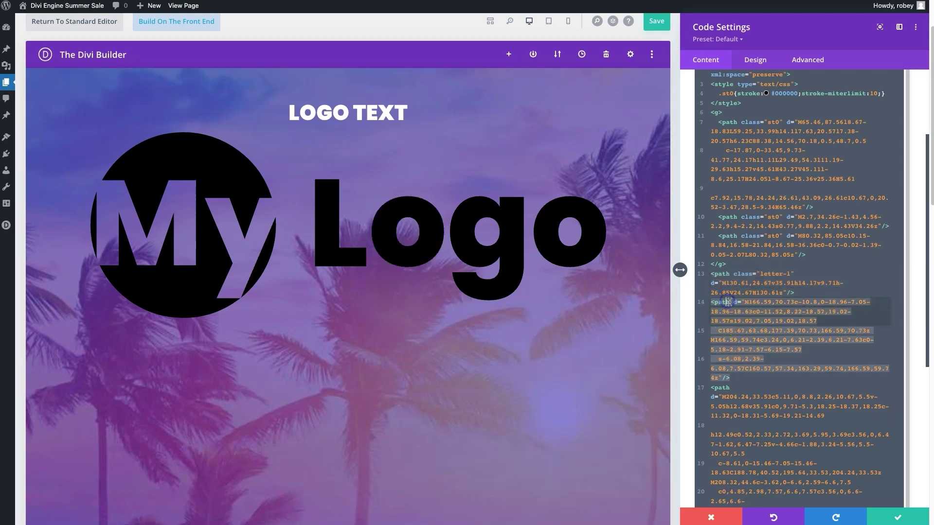
text( class)
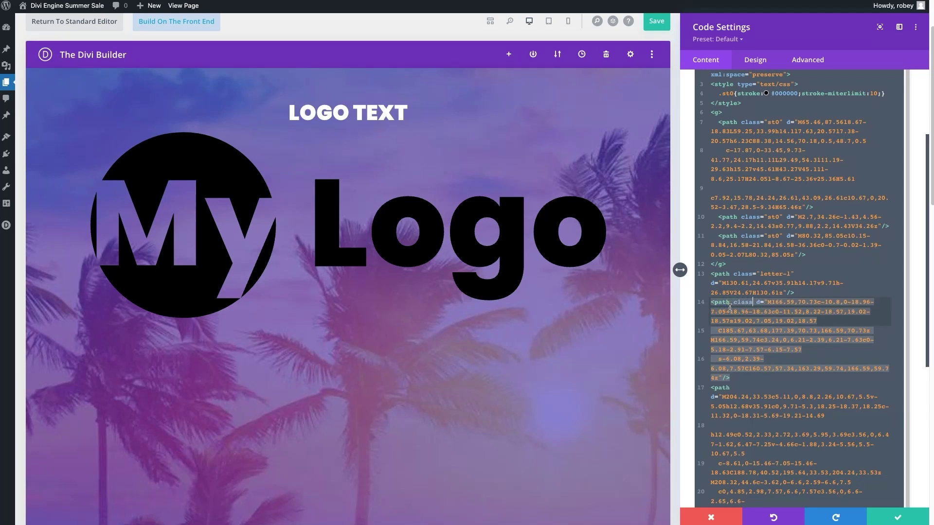
text(=")
text(letter)
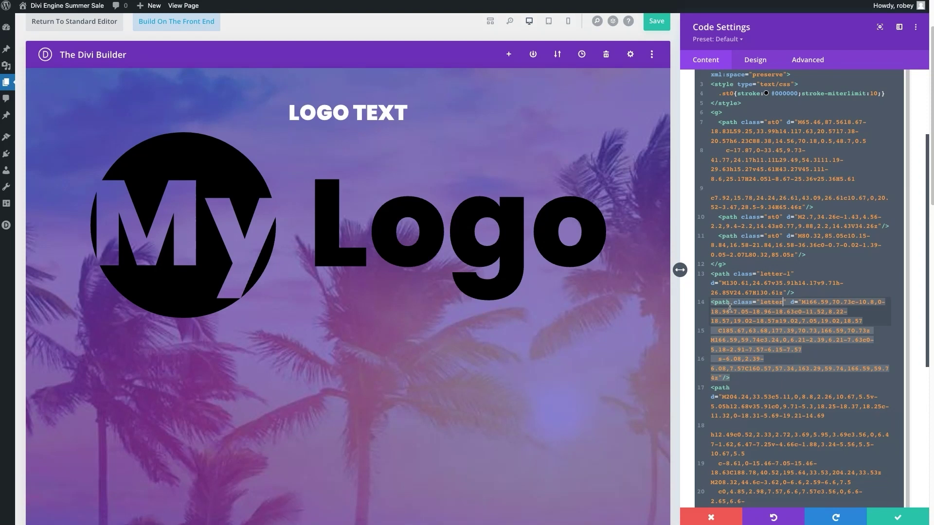
text(-o)
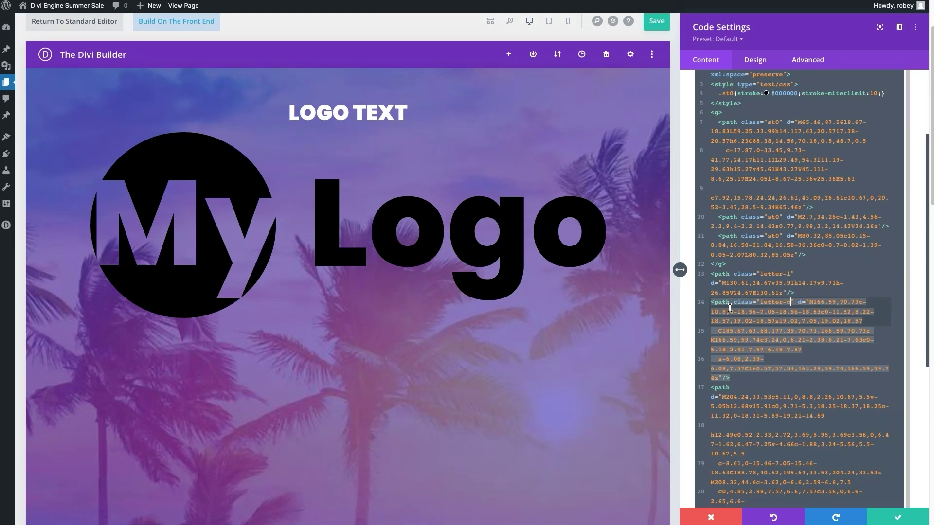
text(1)
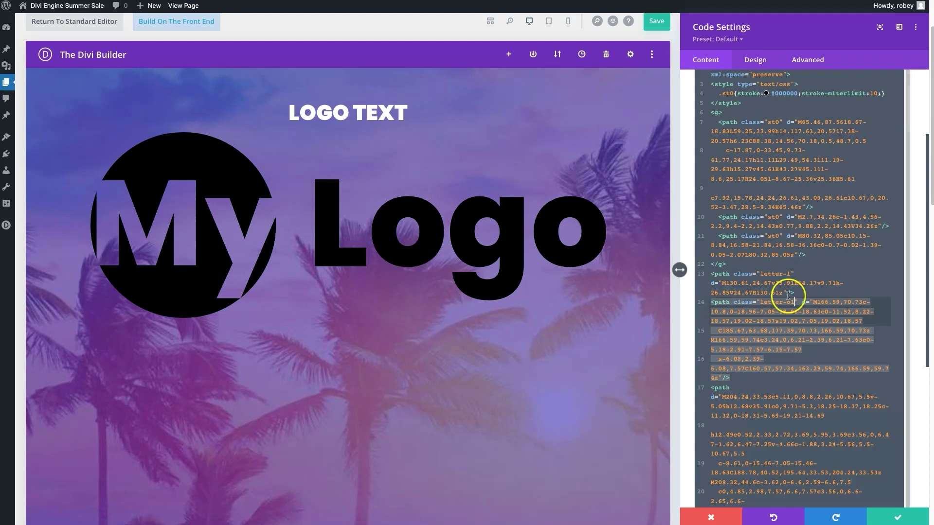
scroll(818, 351, down, 1)
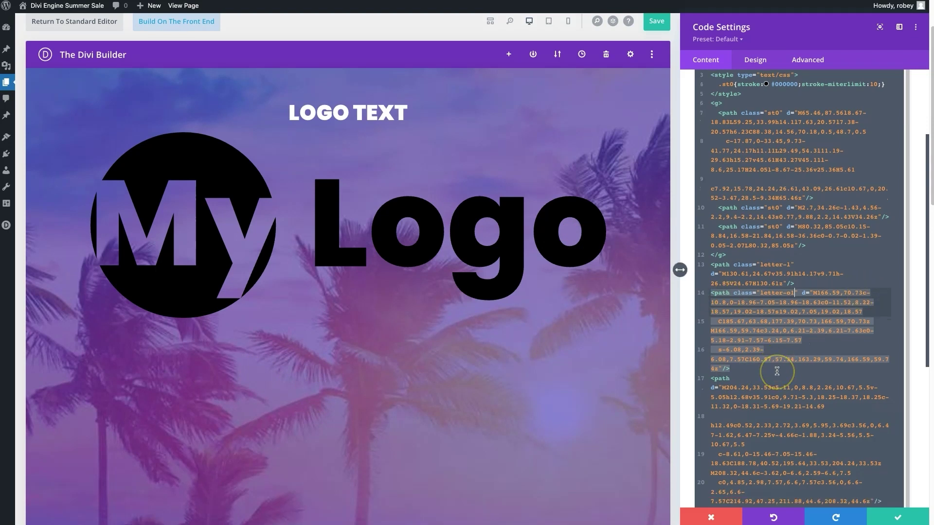
Select the g letter's path, undoing an accidental deletion, ready for its letter-g class
click(725, 375)
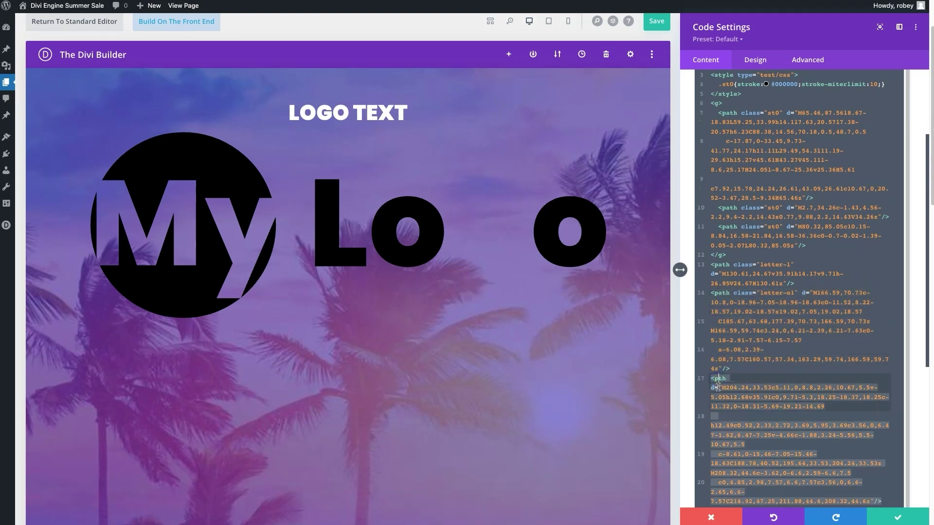
key(ctrl+z)
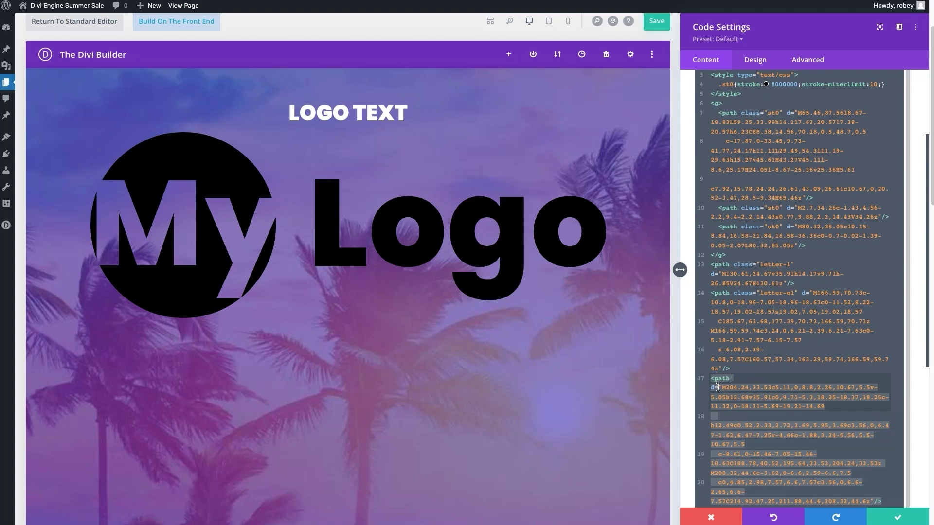
text( class=)
text("letter-)
text(g)
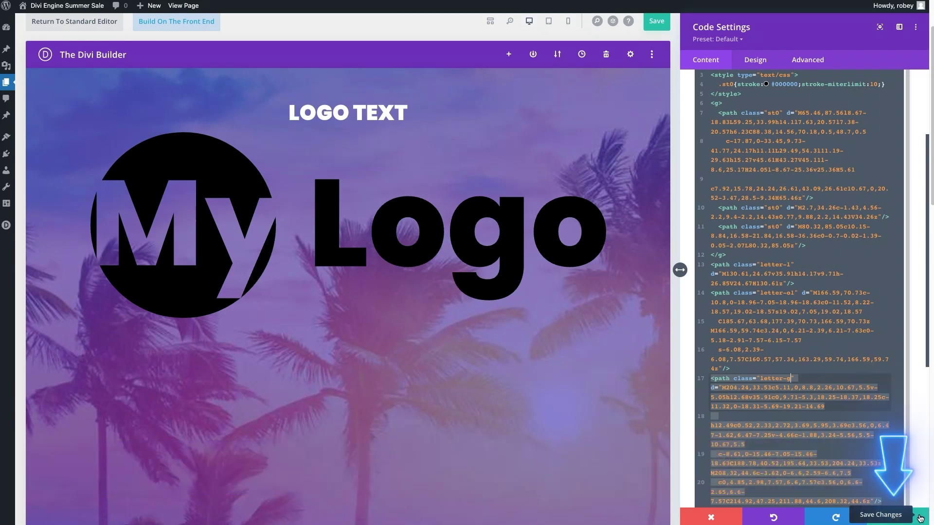
Save the SVG code edits and insert a new Code module below the logo
click(921, 517)
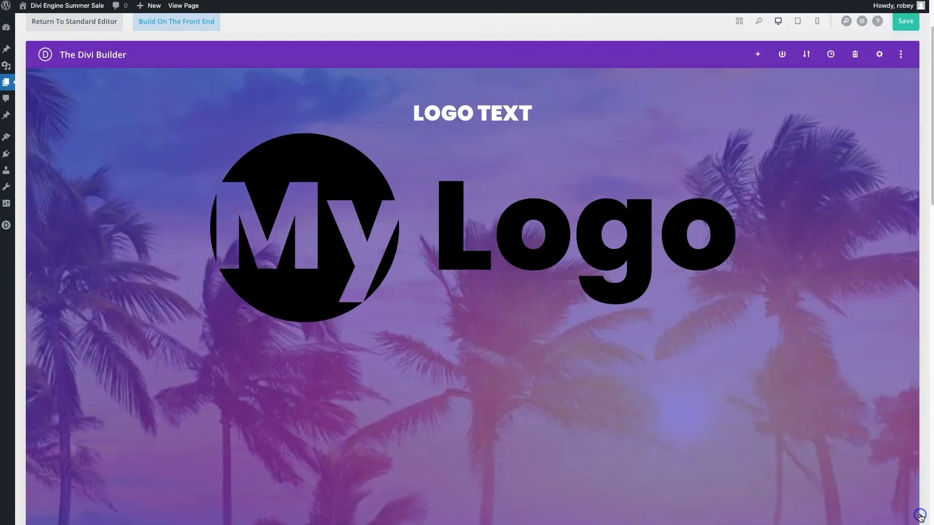
mouse_move(506, 234)
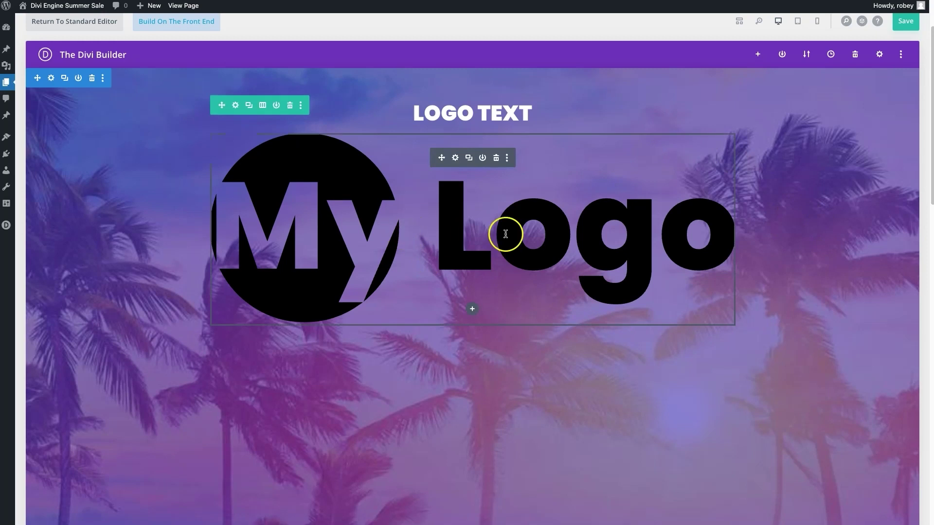
click(473, 310)
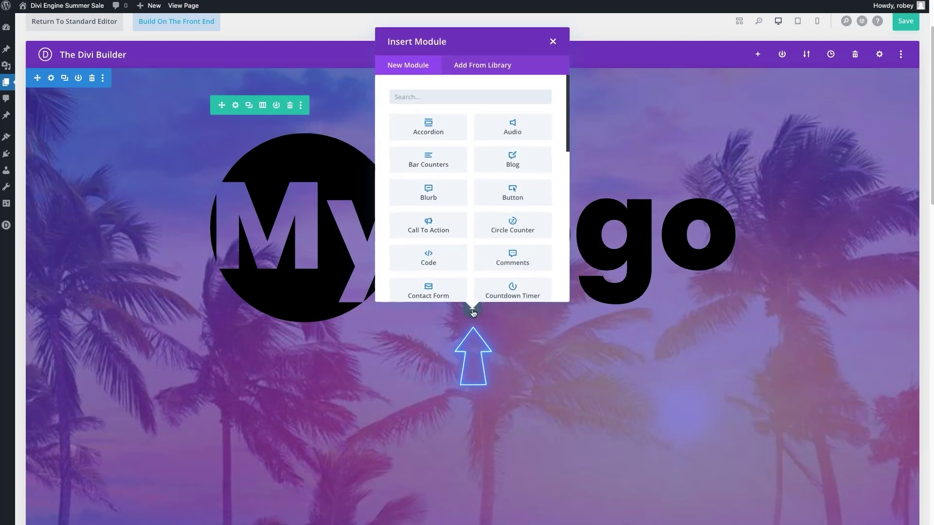
text(code)
click(429, 126)
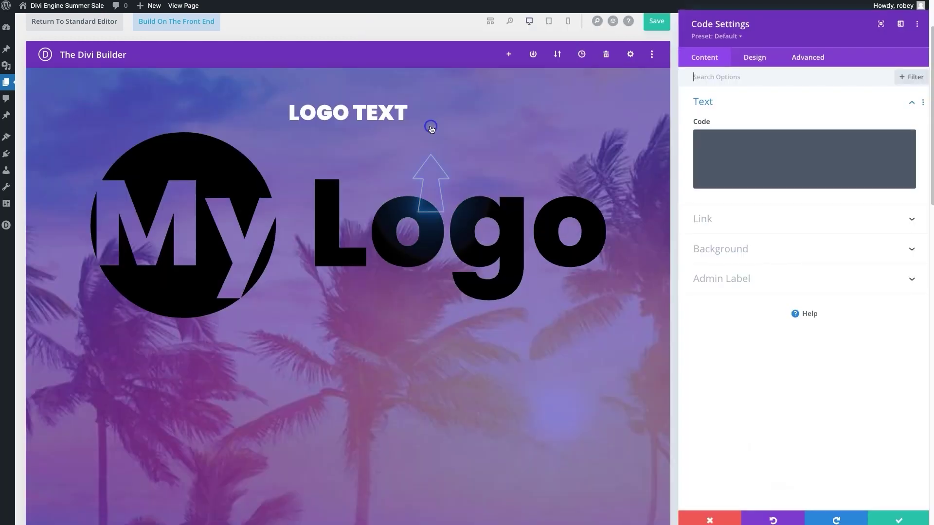
Write a <style> block containing an empty .letter-l { } rule
click(731, 150)
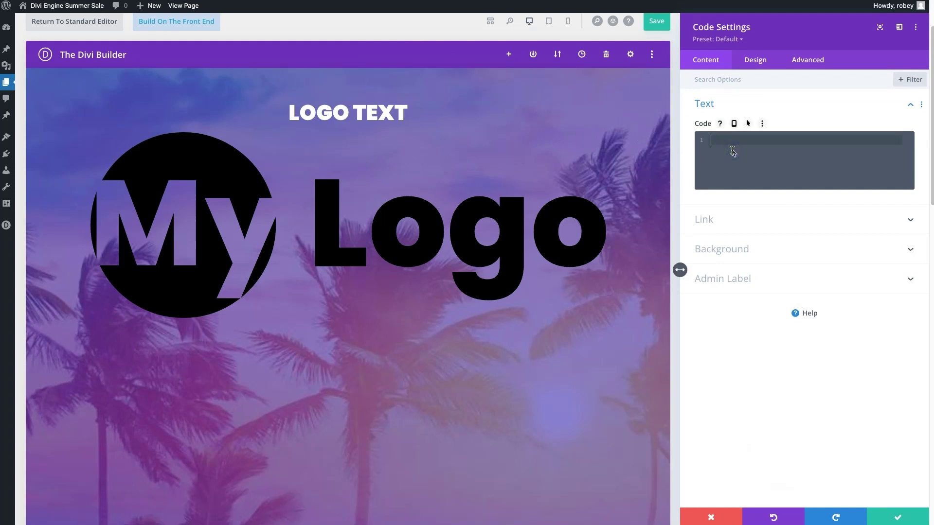
text(<style)
text(>)
key(Return)
key(Return)
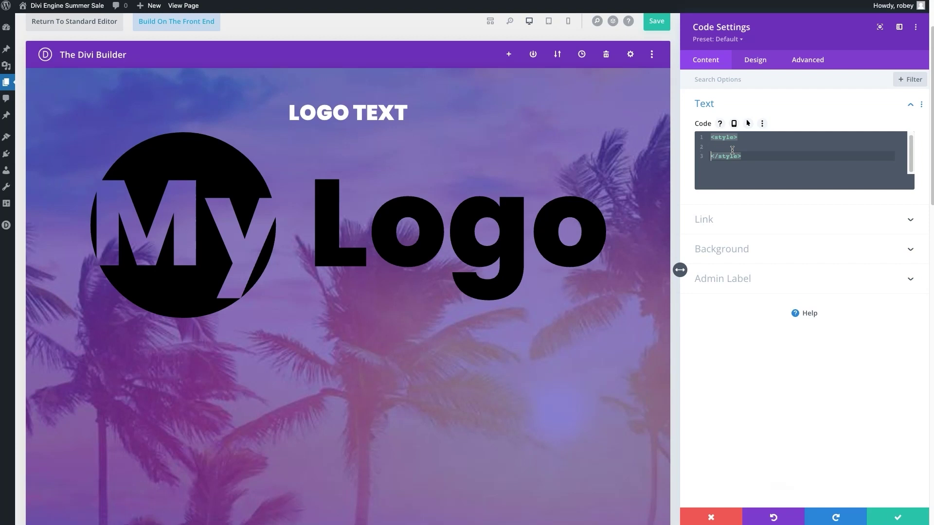
click(732, 149)
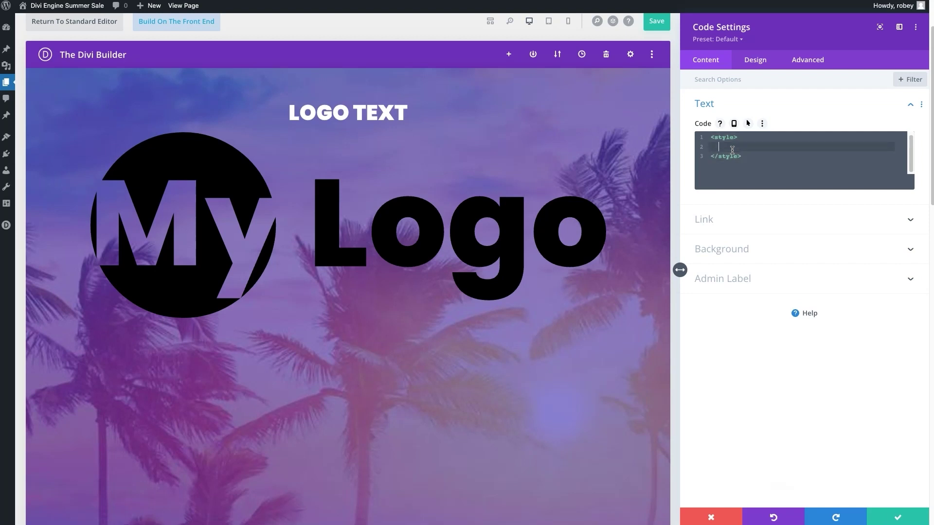
text(..)
key(BackSpace)
text(letter)
text(-1 {})
key(Return)
key(Return)
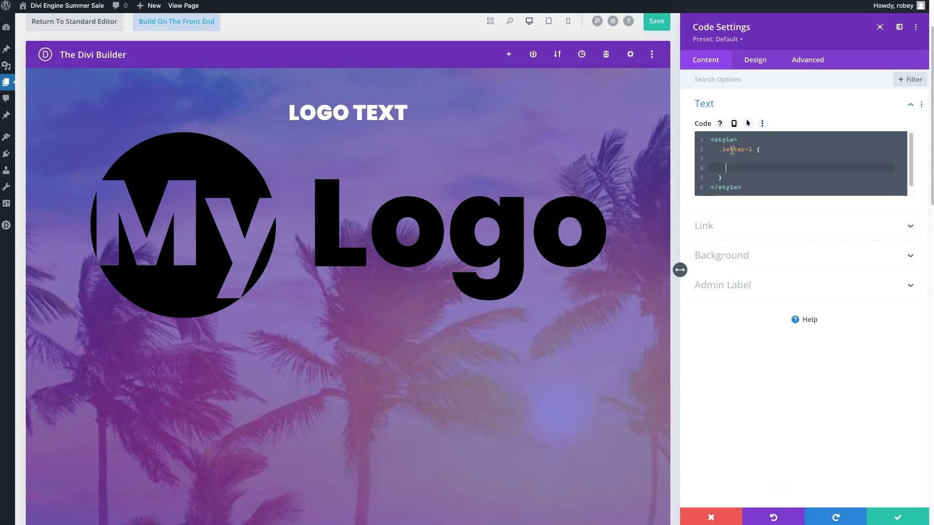
key(BackSpace)
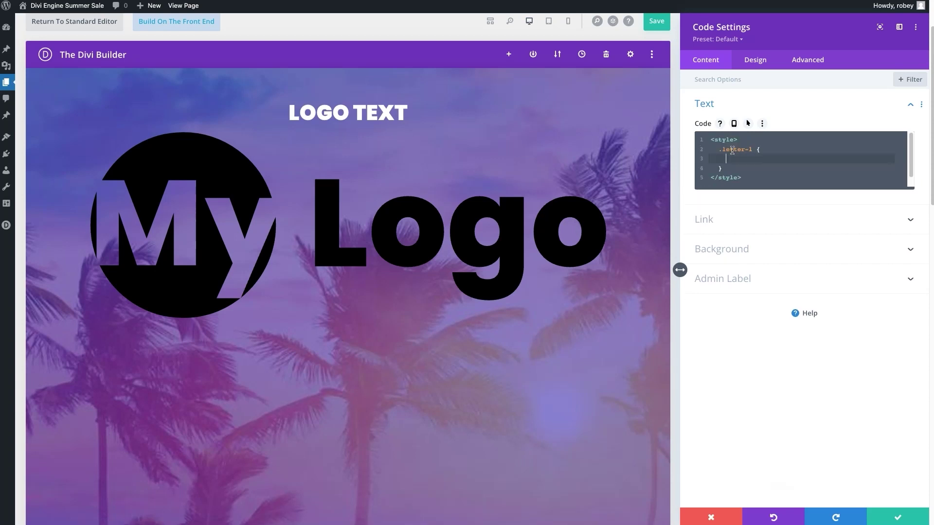
text(fill:)
text( blue)
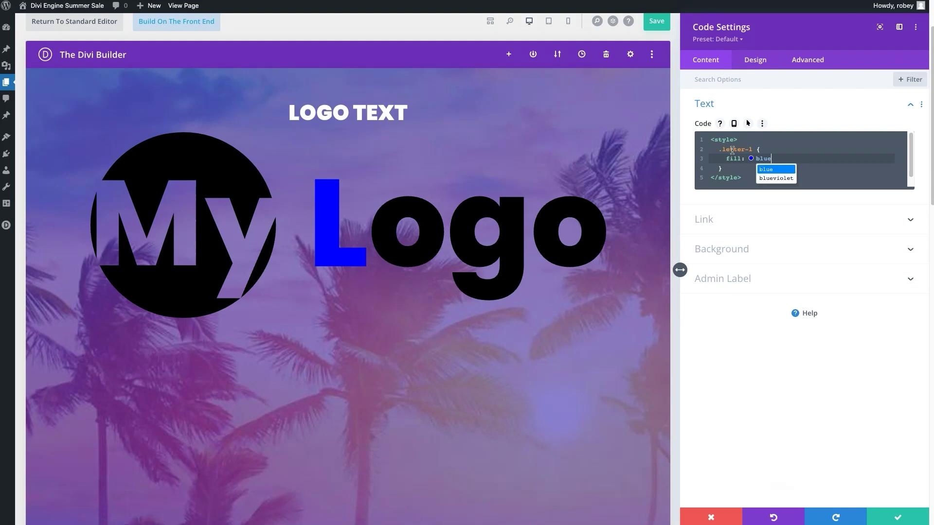
text(;)
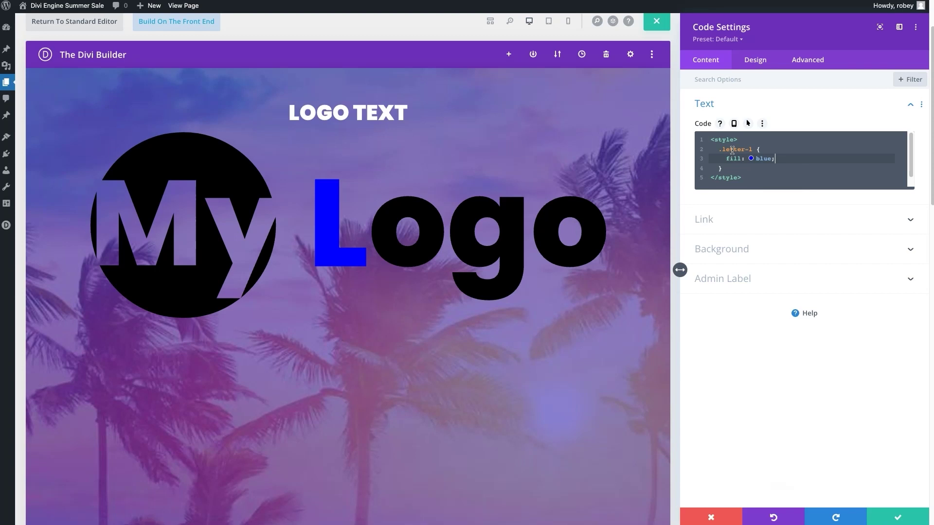
Give .letter-l fill: blue and stroke: white, replacing the initial black stroke
key(Return)
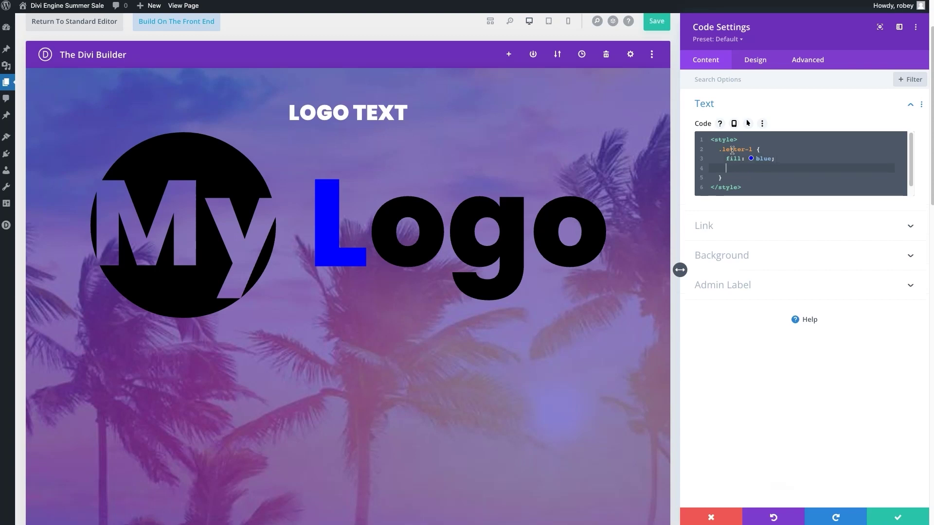
text(stroke)
text(:)
text( black;)
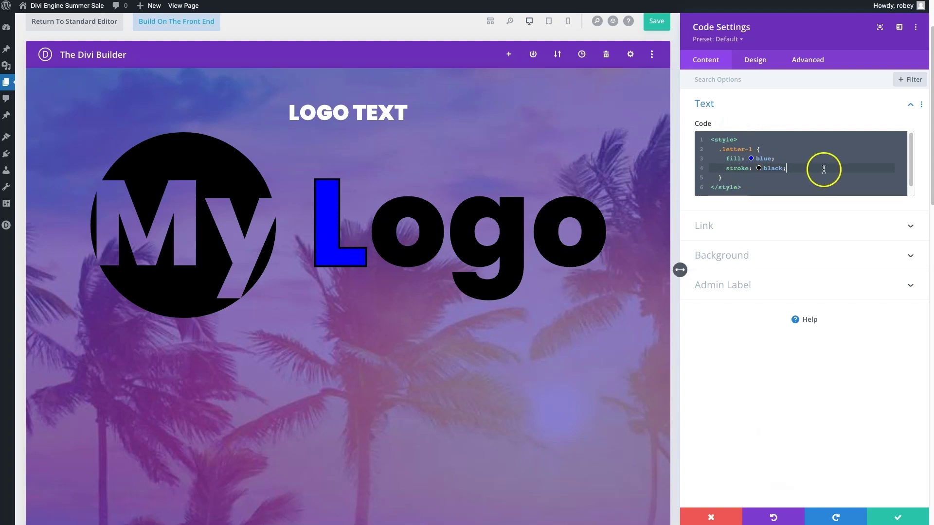
double_click(772, 168)
text(white)
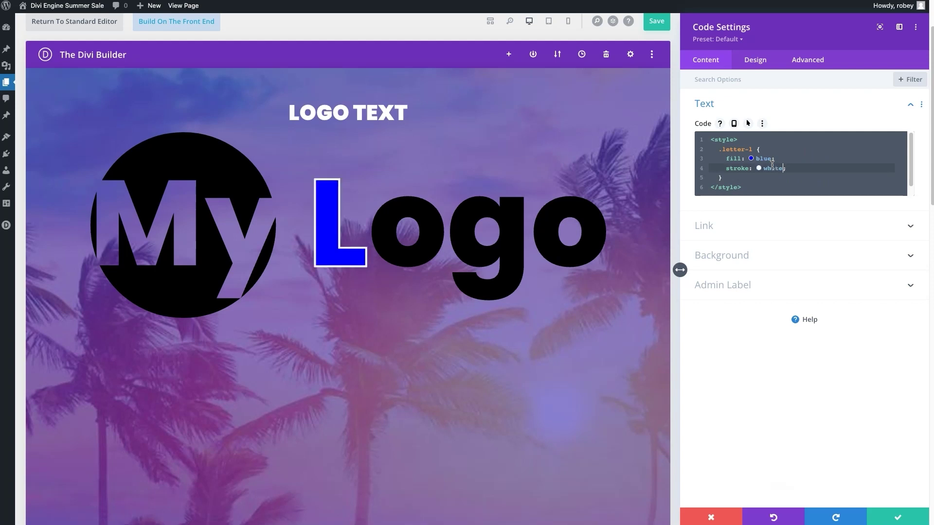
click(817, 168)
Add transform: rotate(-5deg) scale(1.2) to the .letter-l rule
key(Return)
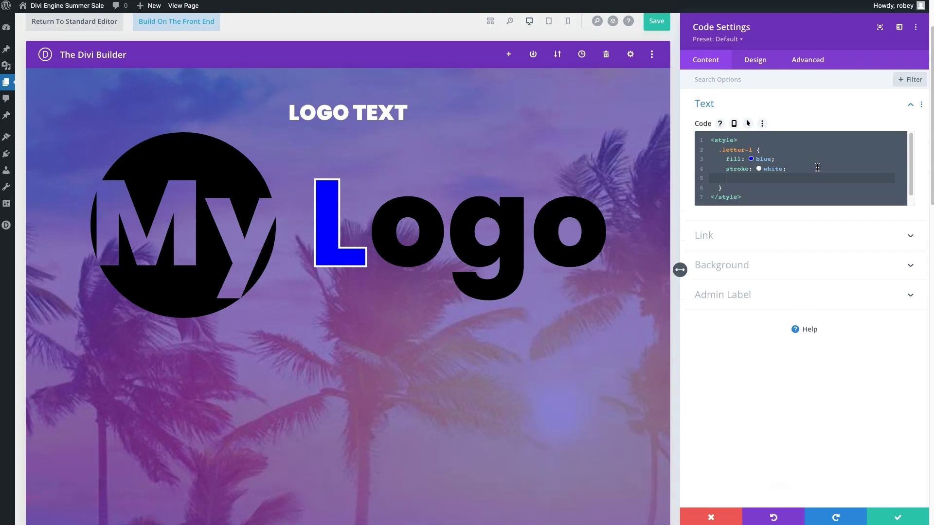
text(transfomr)
key(BackSpace)
key(BackSpace)
text(rm: )
text(rotate)
text((3deg)
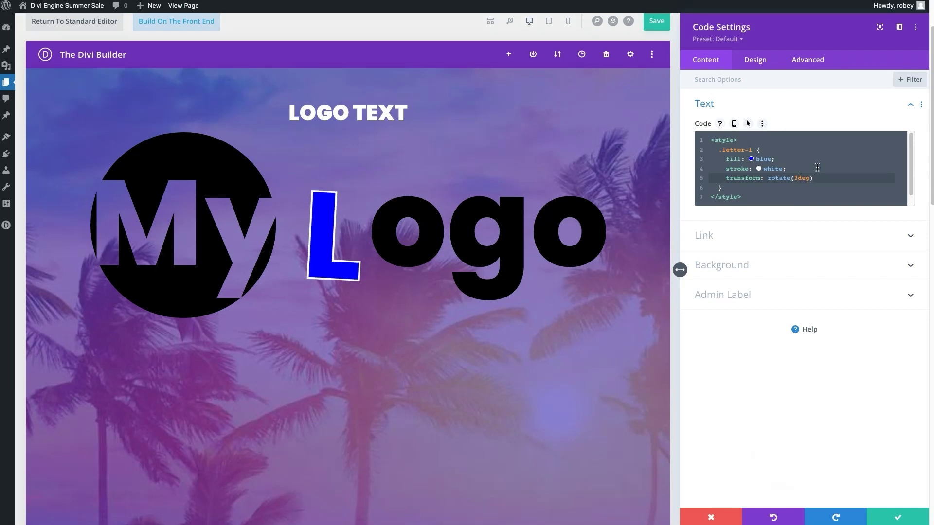
key(BackSpace)
text(-5)
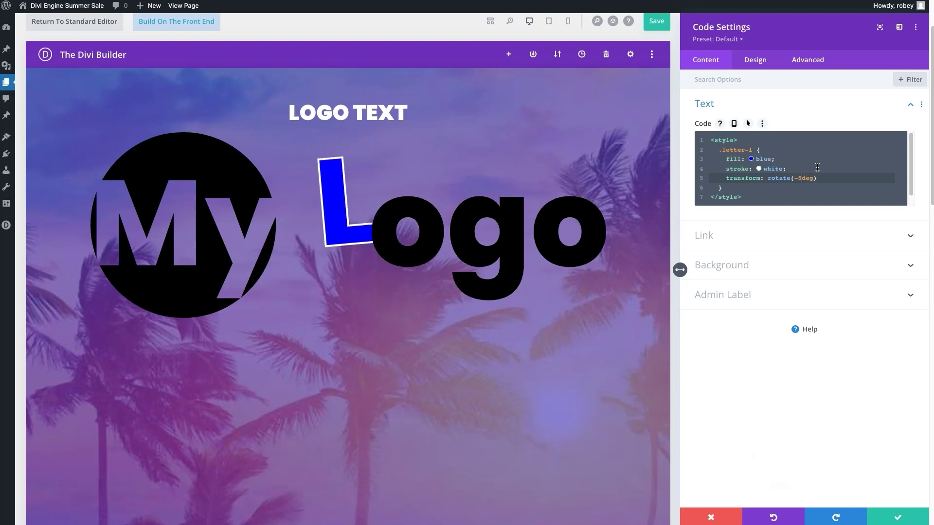
click(839, 180)
text(sca)
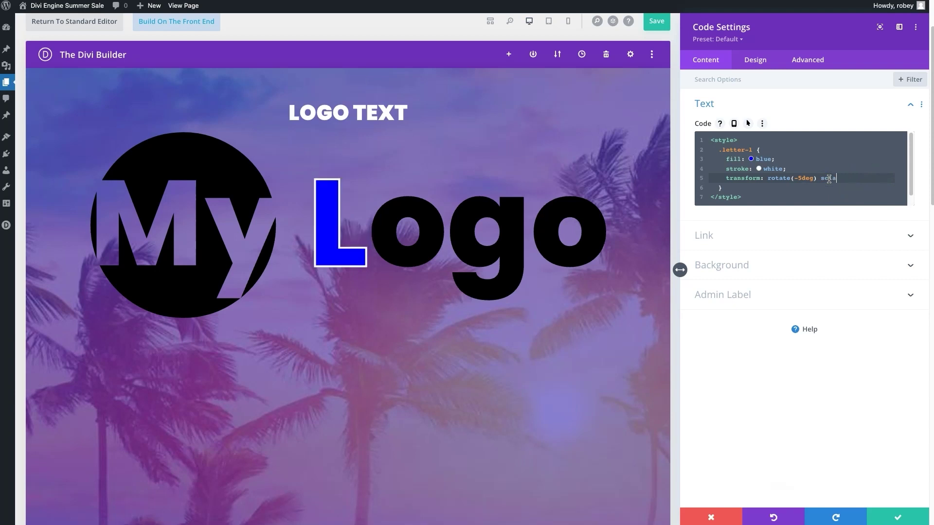
text(le)
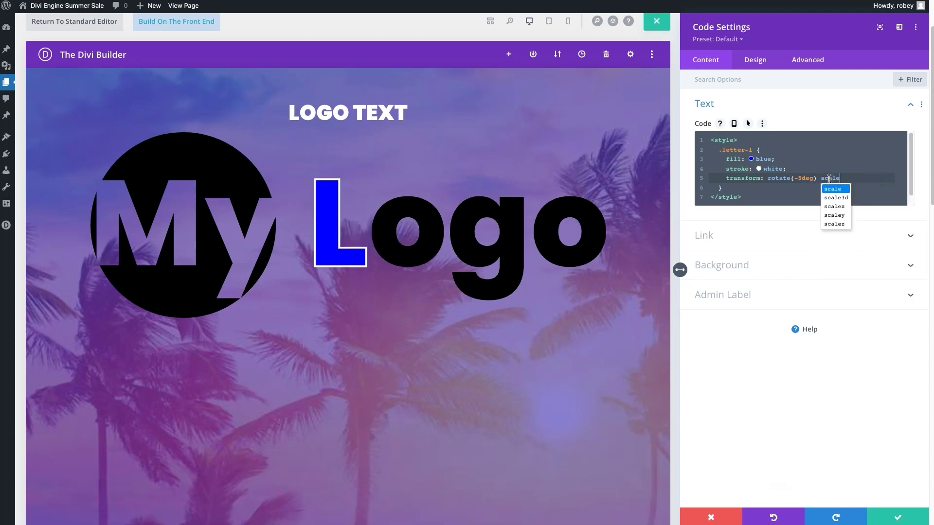
text((1.2))
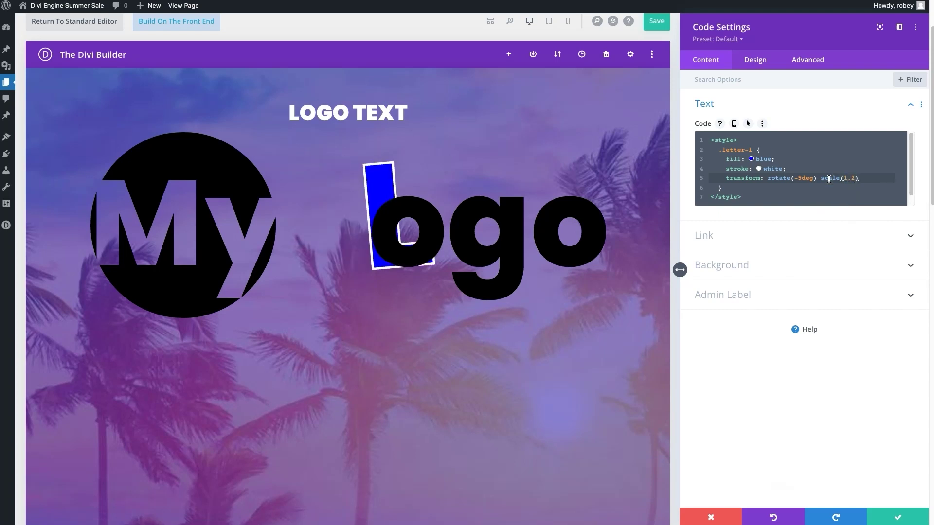
text(;)
Add transform-origin: center center to .letter-l, accepting the autocomplete suggestion
key(Return)
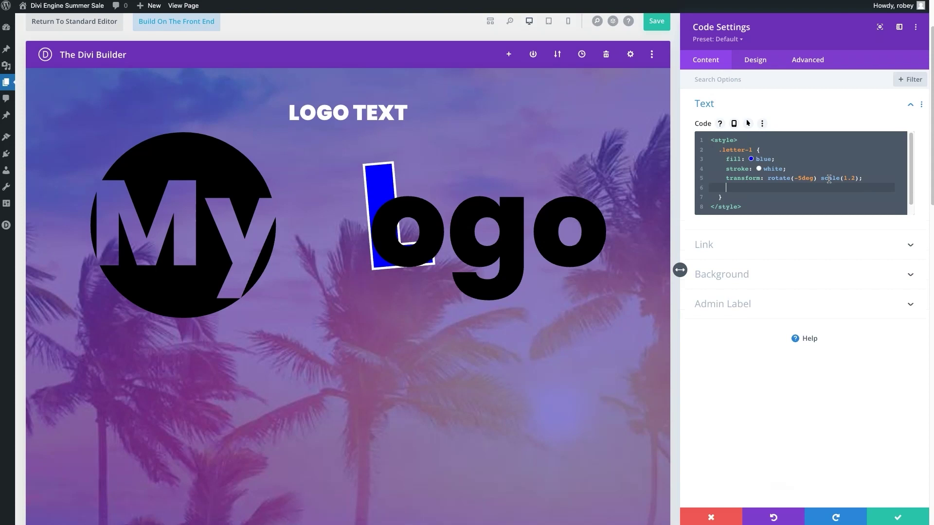
text(trans)
key(BackSpace)
key(BackSpace)
text(nsform)
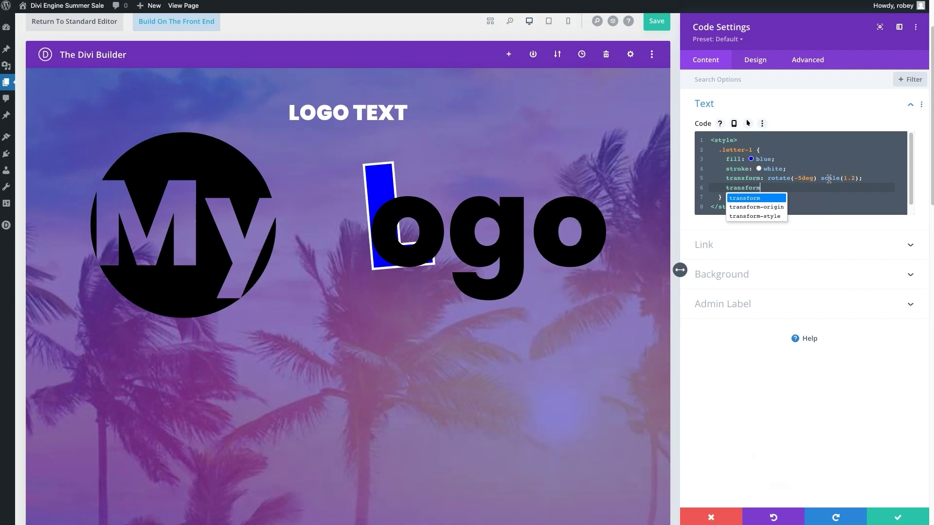
key(Down)
key(Return)
text(: center center)
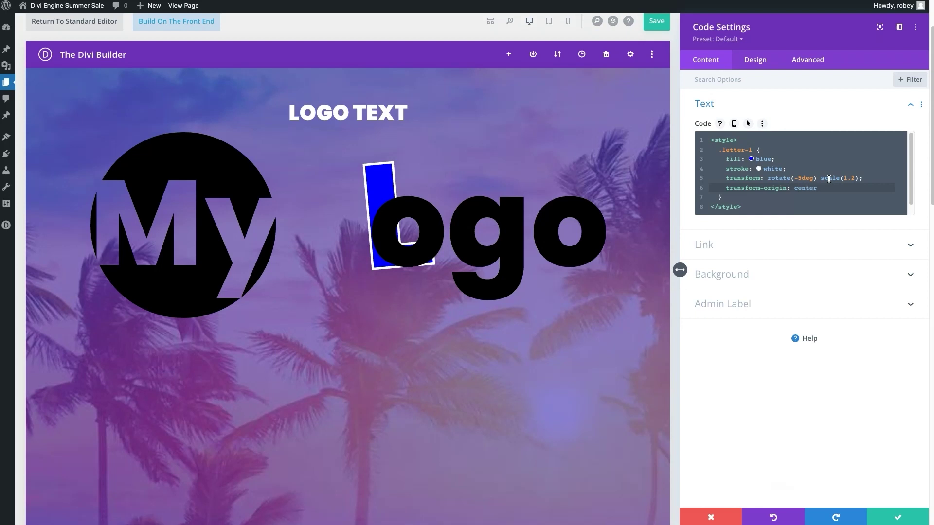
text(;)
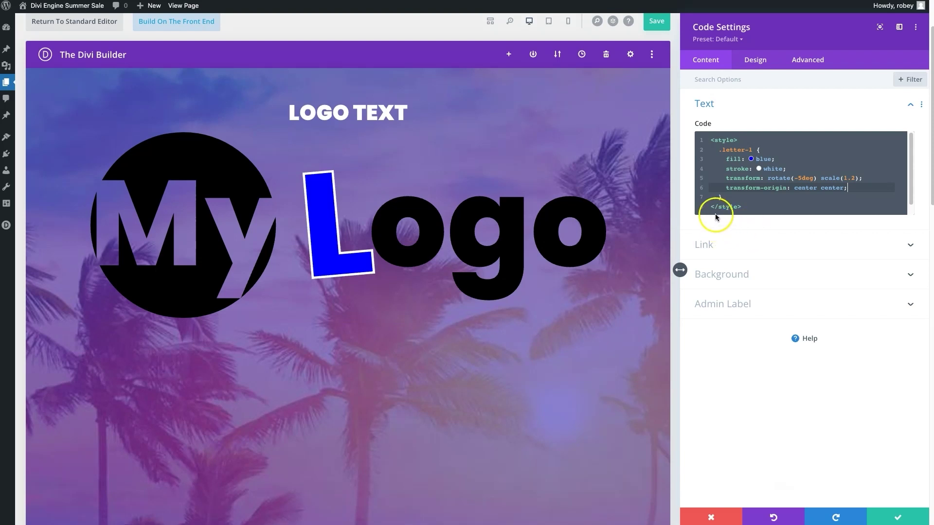
Create a .letter-g rule and copy the four .letter-l properties into it
mouse_move(801, 173)
click(766, 198)
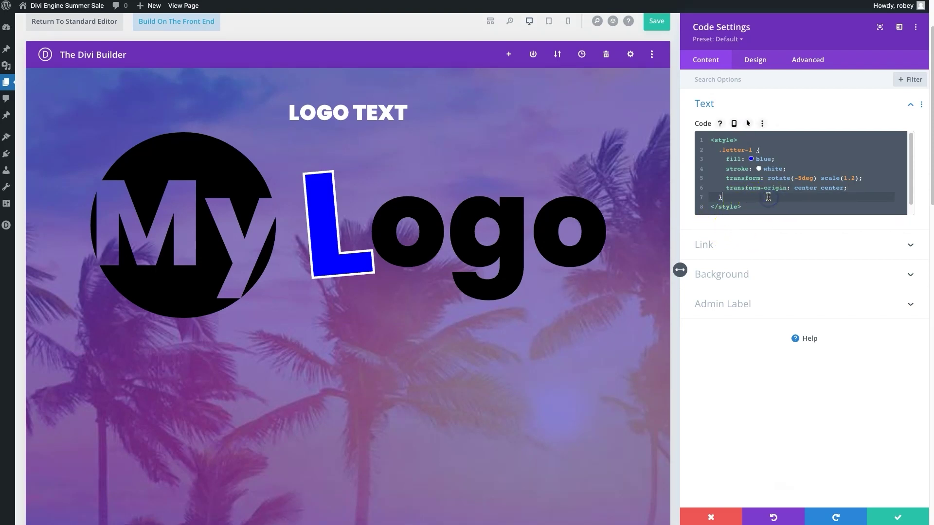
key(Return)
key(Return)
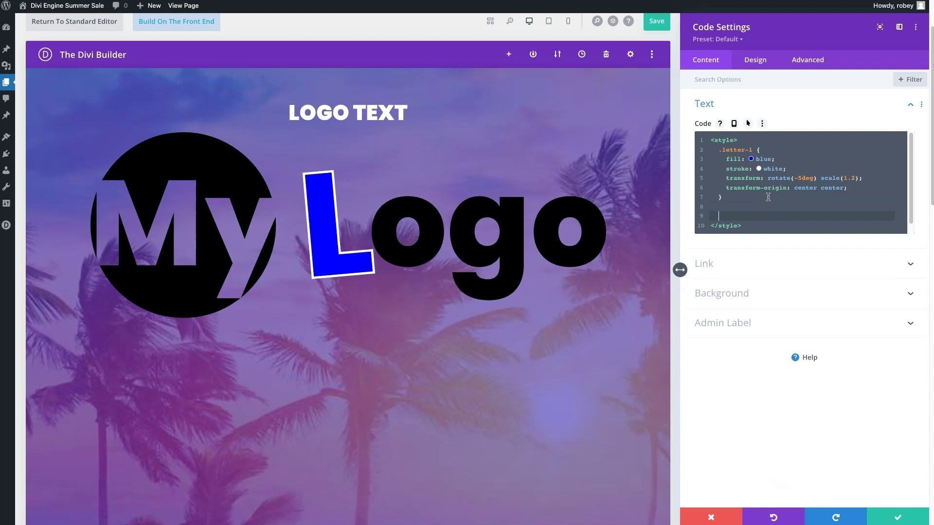
text(.letter-)
text(g {)
key(Return)
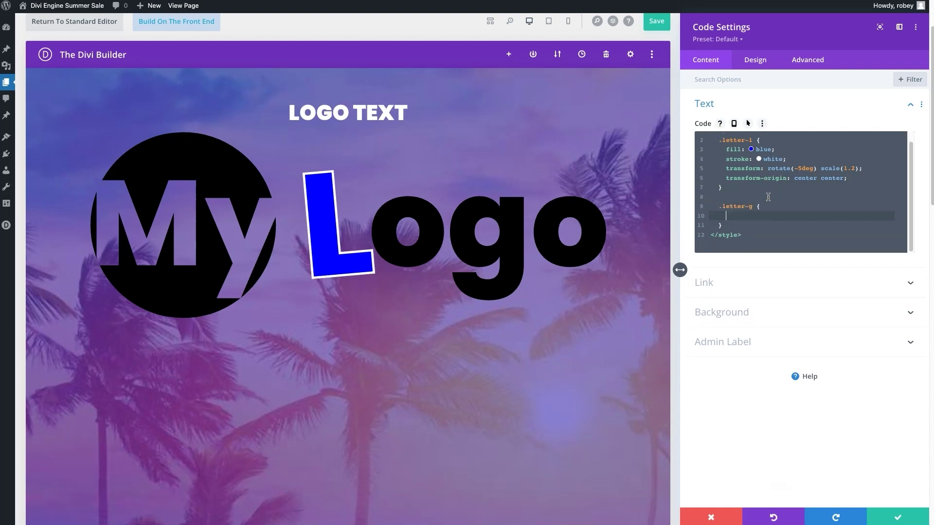
double_click(736, 150)
drag(735, 150, 860, 178)
key(ctrl+c)
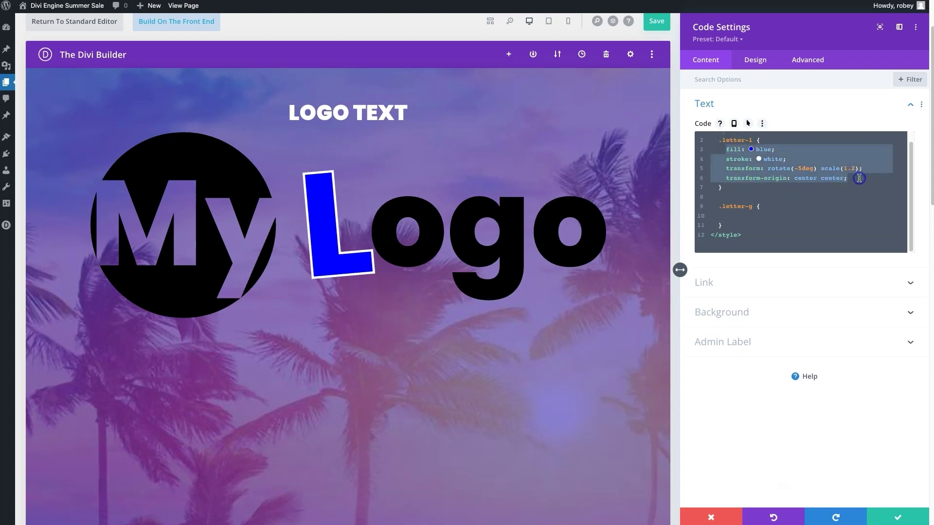
click(742, 218)
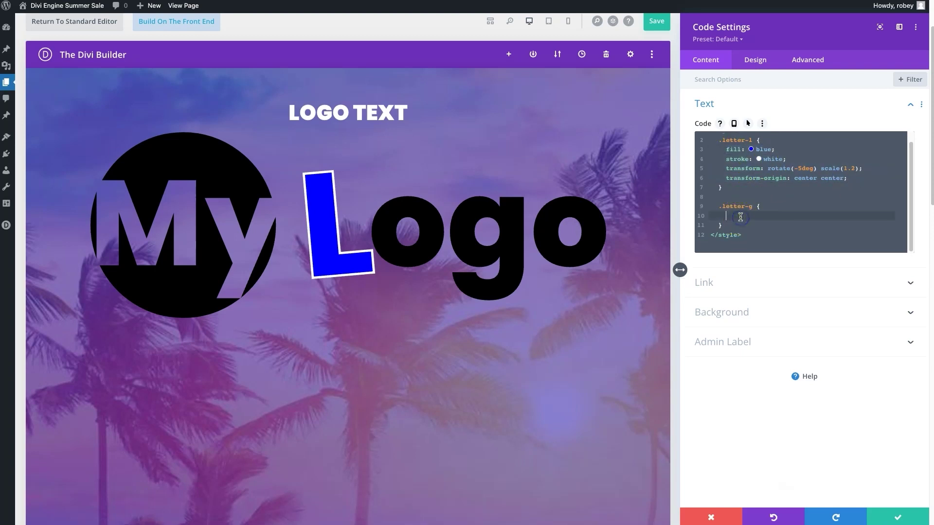
key(ctrl+v)
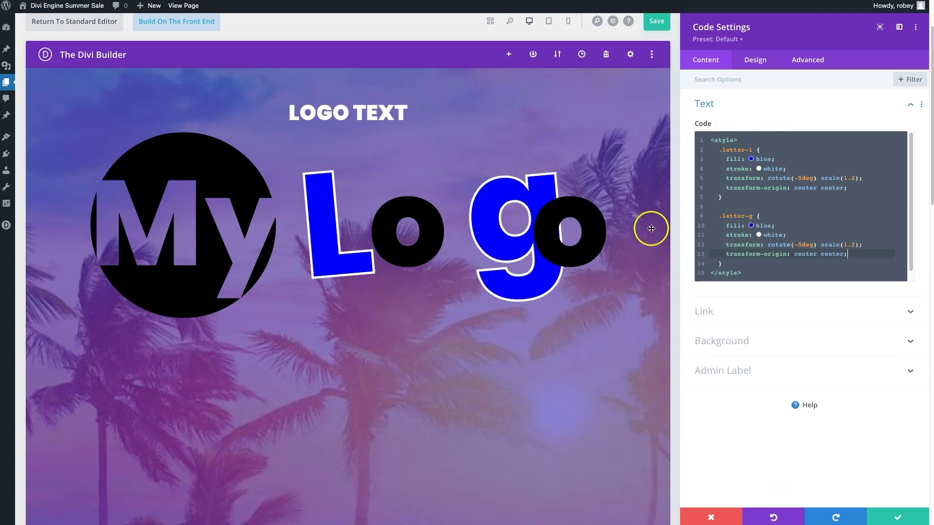
Change the g's transform to rotate(5deg) with a translateY shift instead of scaling
click(801, 245)
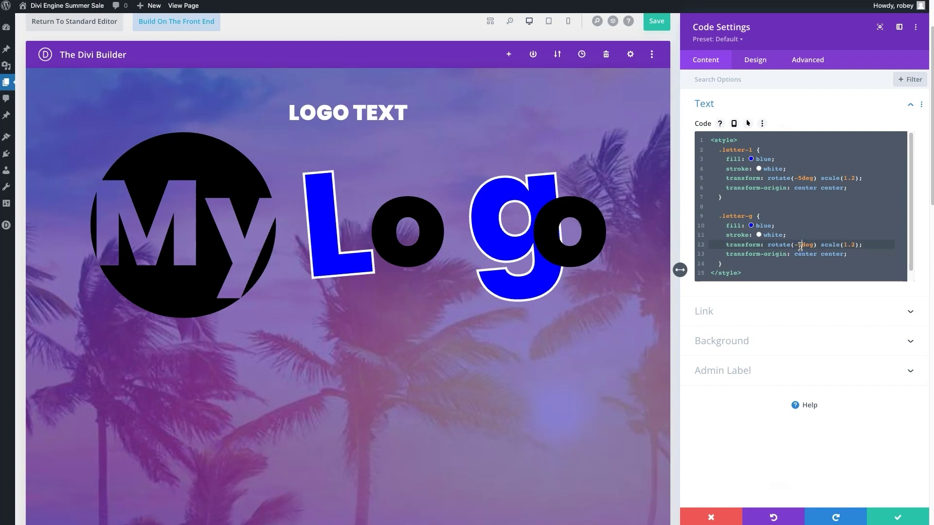
key(BackSpace)
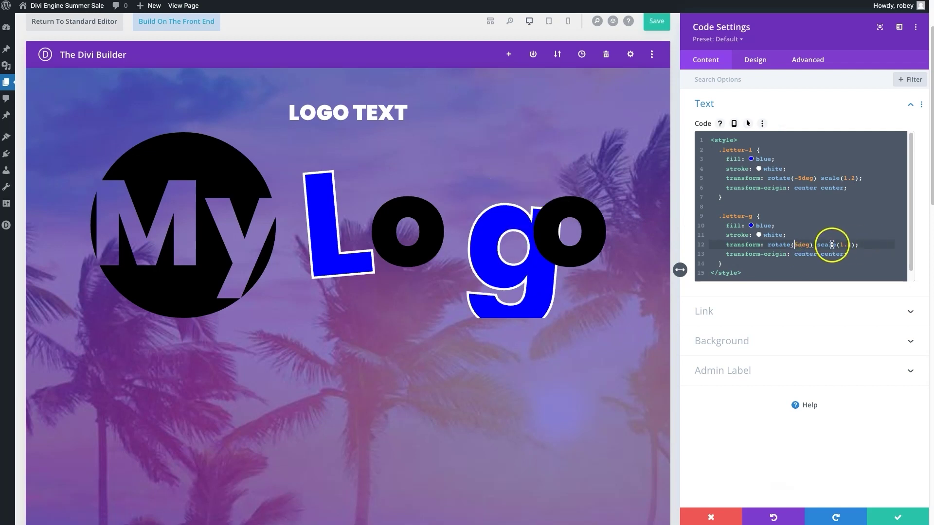
click(855, 244)
key(BackSpace)
key(BackSpace)
key(BackSpace)
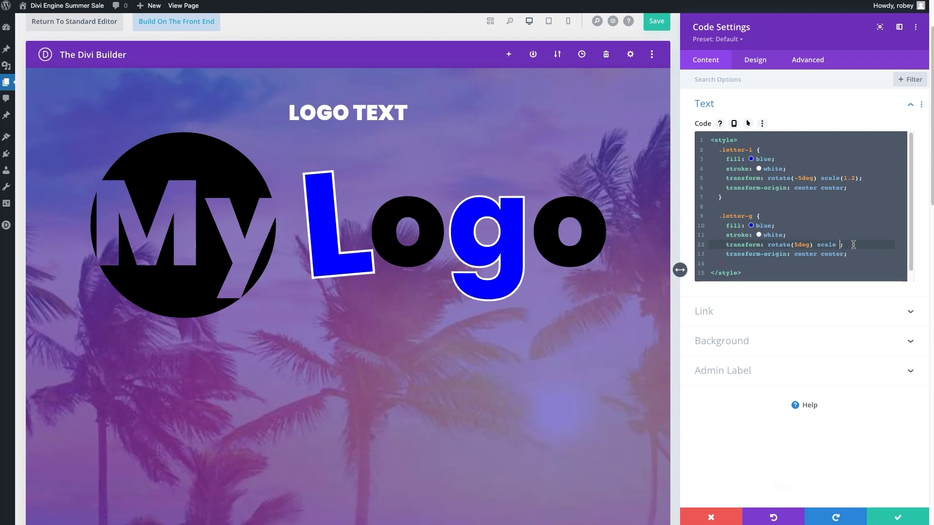
key(BackSpace)
key(BackSpace)
key(BackSpace)
text(;)
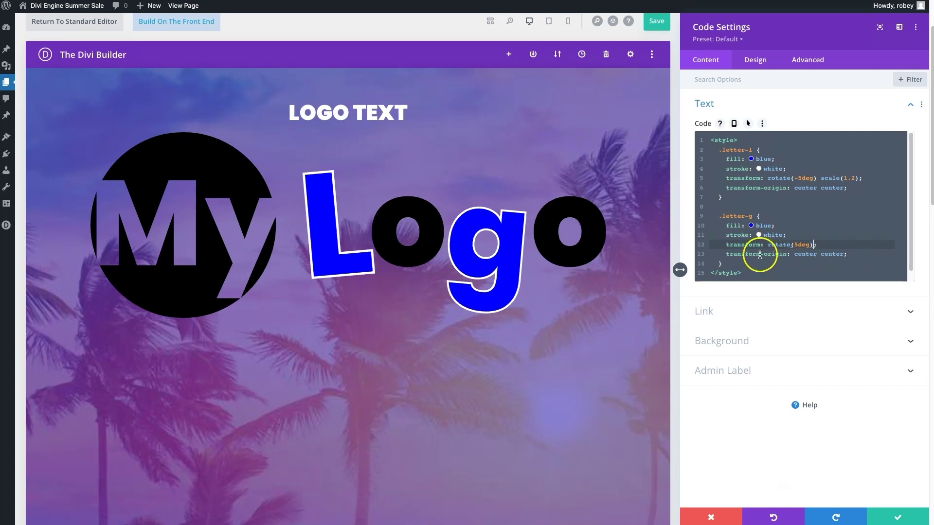
click(841, 244)
click(816, 244)
text(transalte)
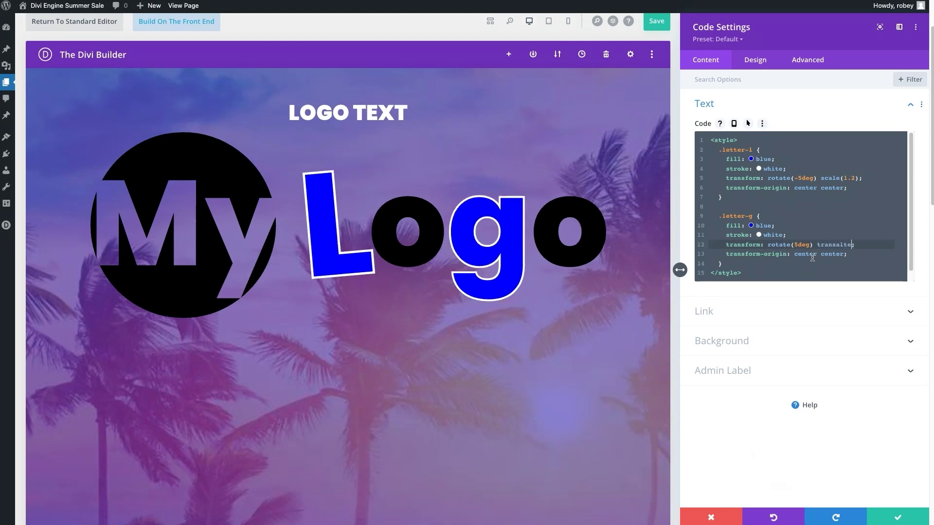
text(Y)
text(())
text(10px)
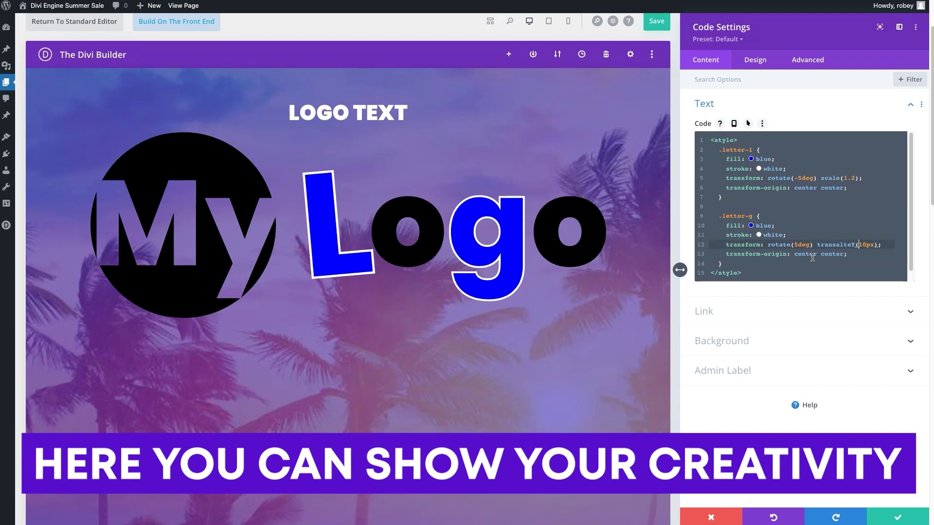
Close Code Settings, save the page and view it on the live site
click(897, 516)
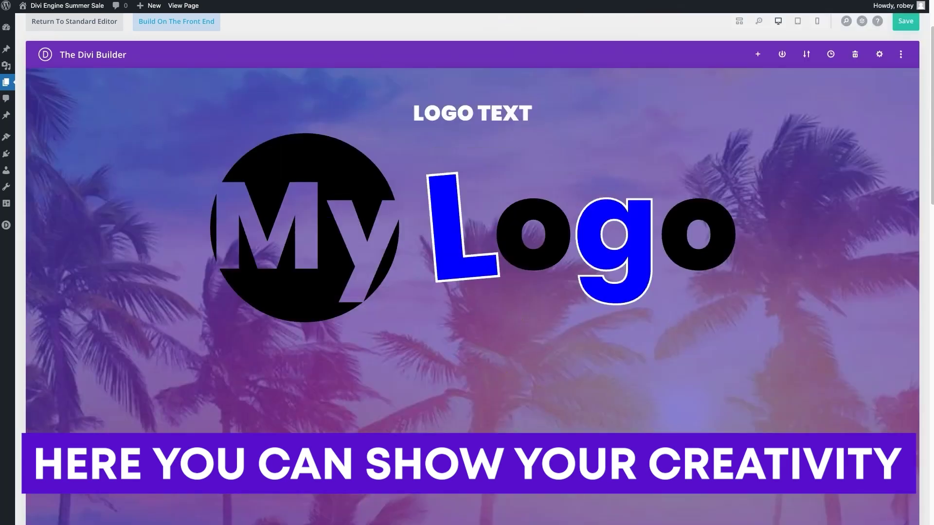
click(906, 21)
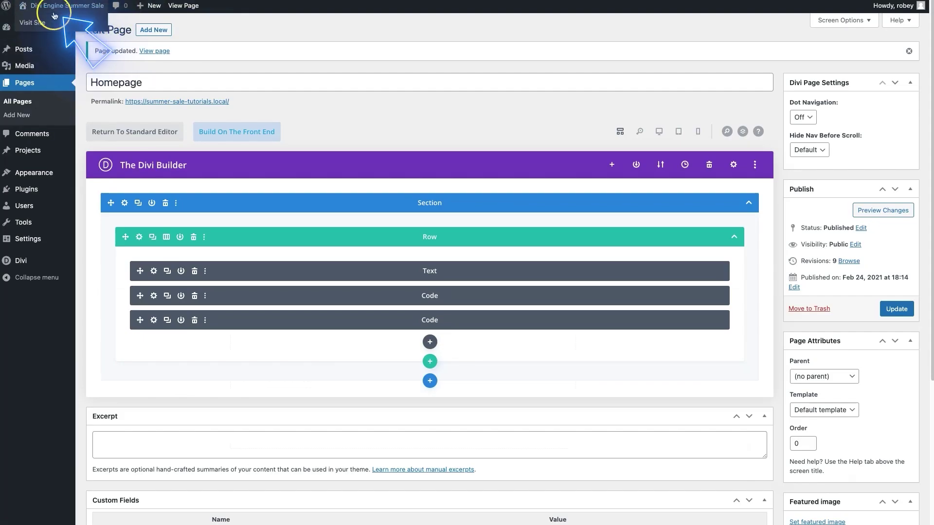
right_click(54, 10)
click(88, 17)
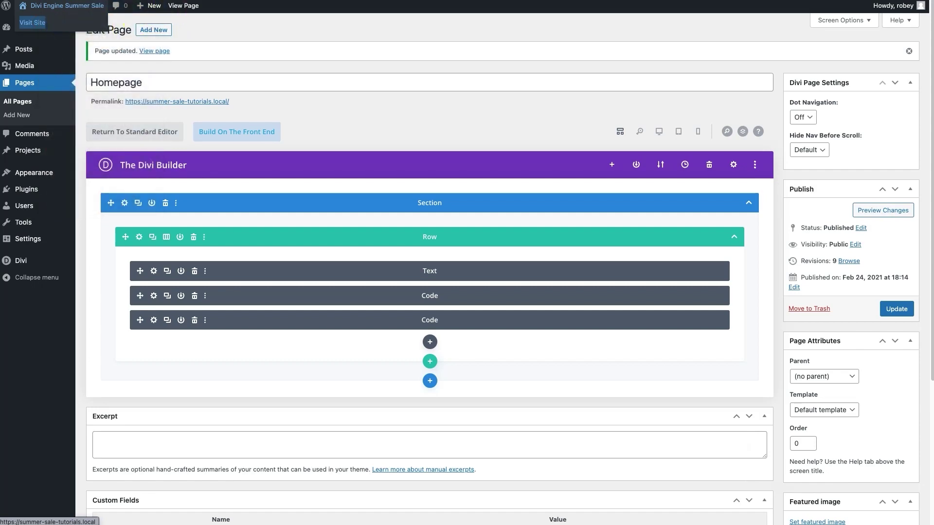